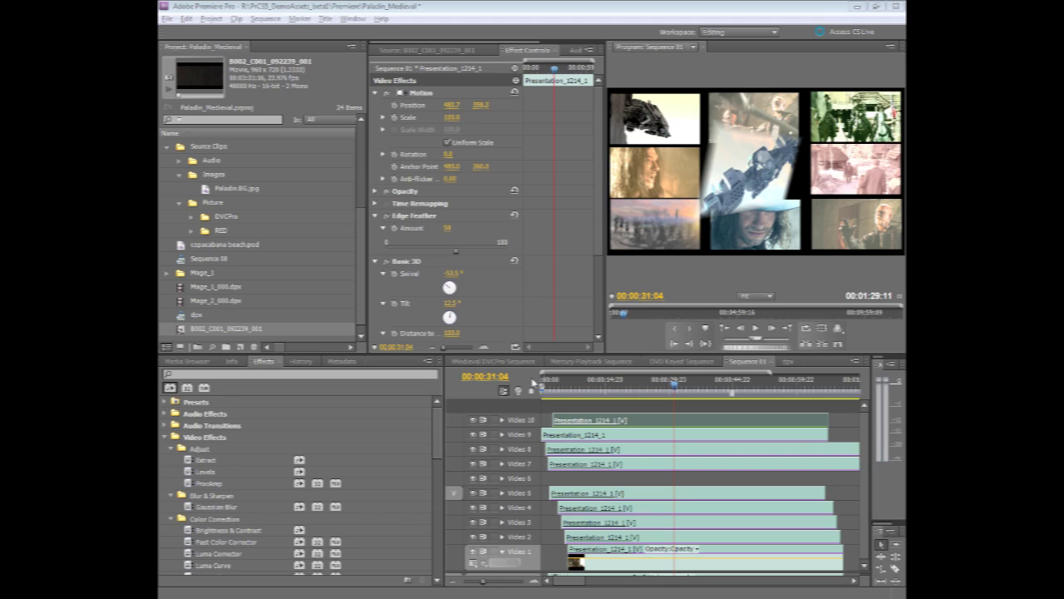
# Play Sequence 01's layered clip montage from near its start in the Program monitor.
pyautogui.click(566, 384)
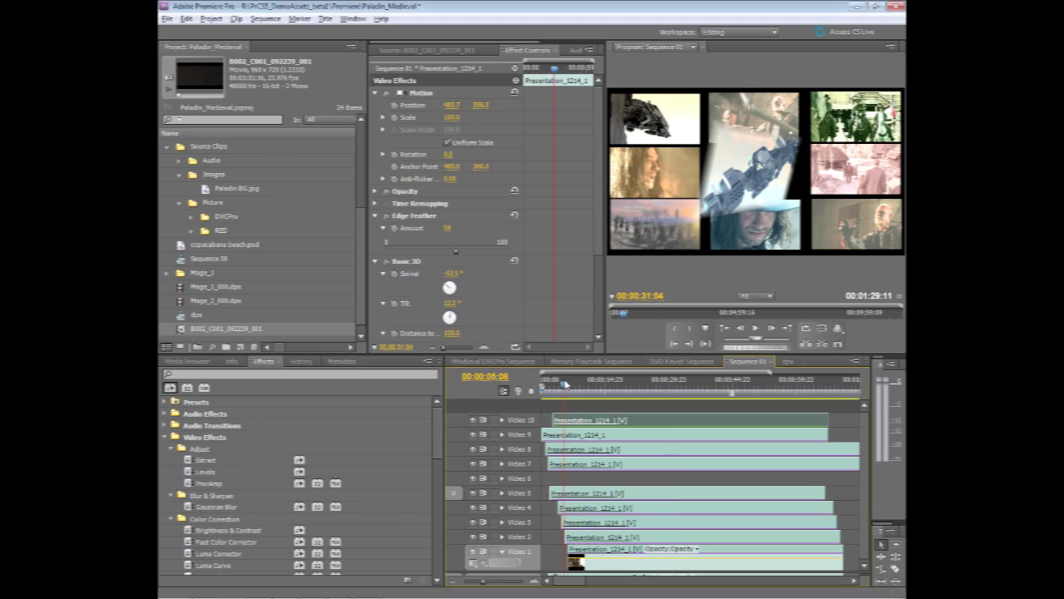
pyautogui.press('space')
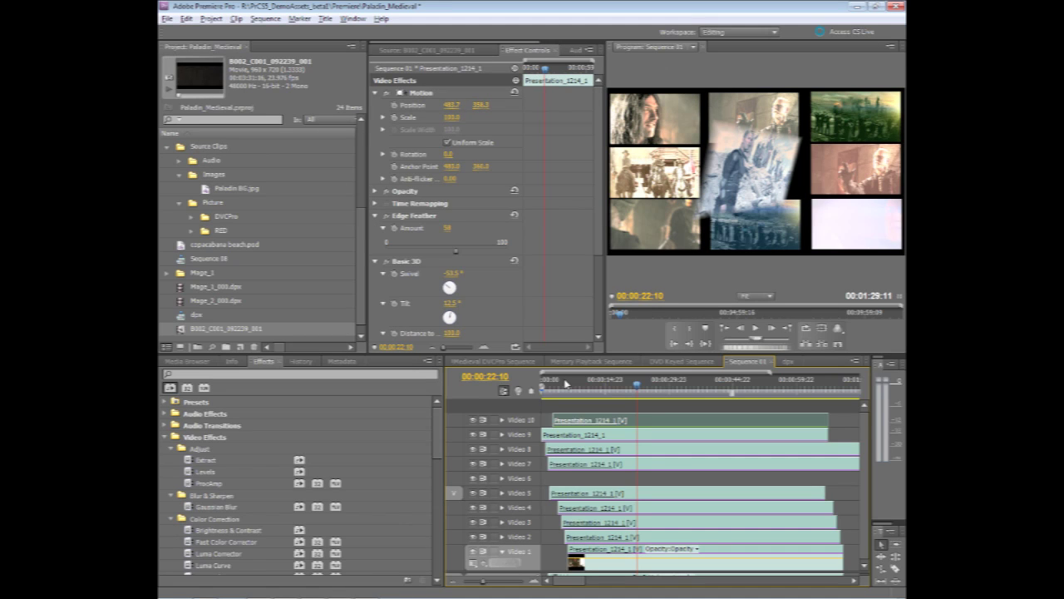
# In After Effects, RAM-preview the Explosion footage, then move to the 3_Roto Brush Starter composition.
pyautogui.hotkey('alt', 'Tab')
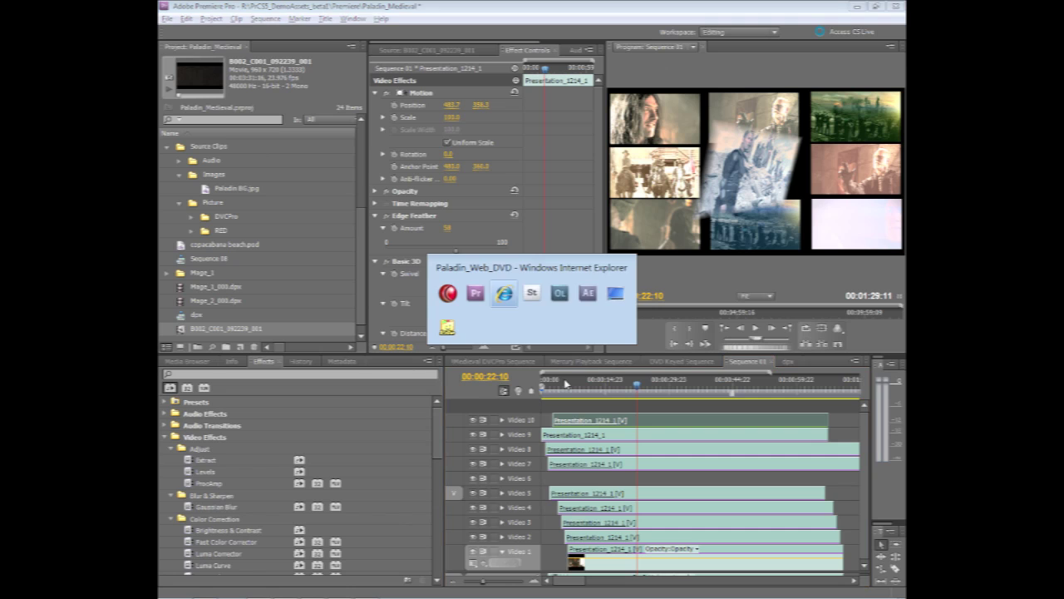
pyautogui.press('Tab')
pyautogui.press('Tab')
pyautogui.press('Tab')
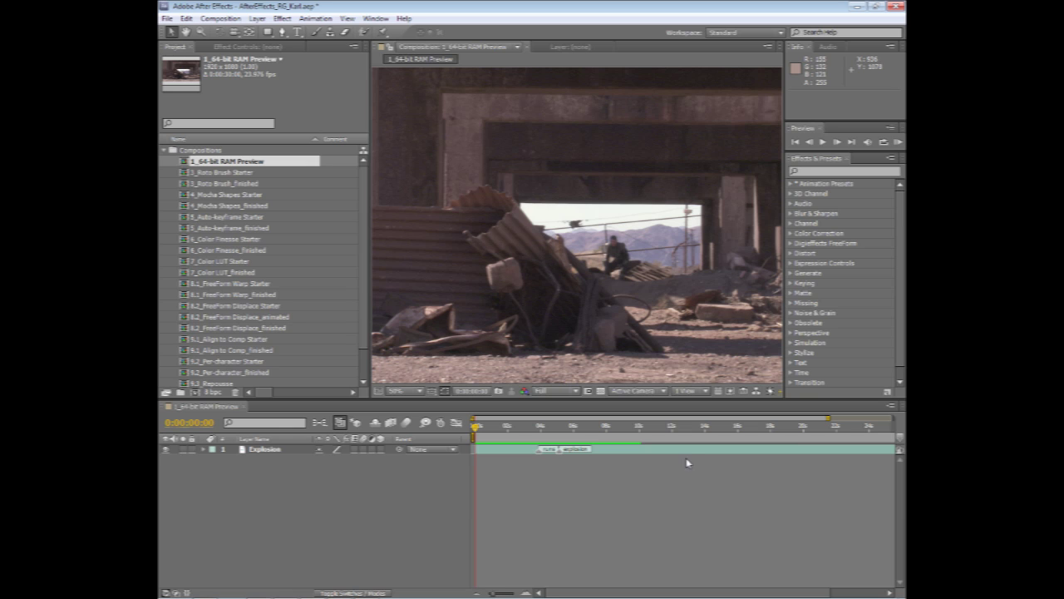
pyautogui.click(898, 142)
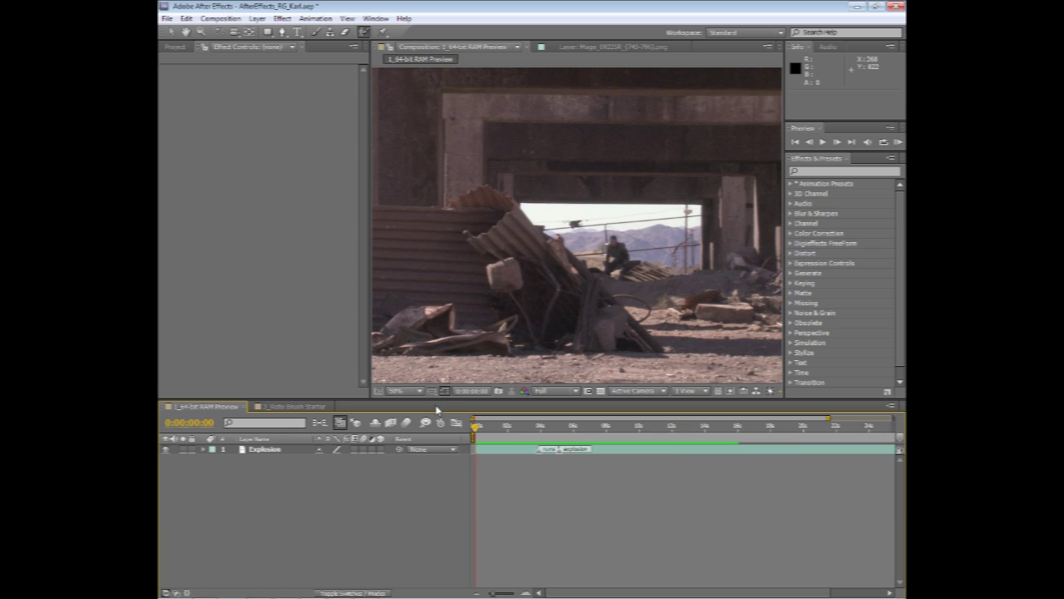
pyautogui.click(293, 406)
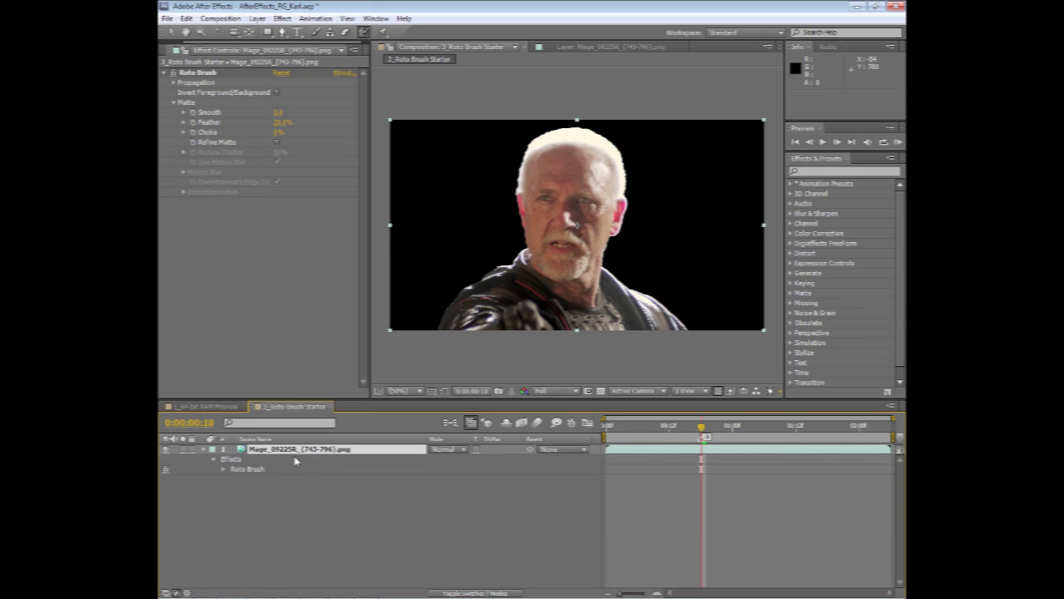
# Open the Mage layer and propagate its Roto Brush matte to 0:00:01:05, shown as red overlay.
pyautogui.doubleClick(245, 449)
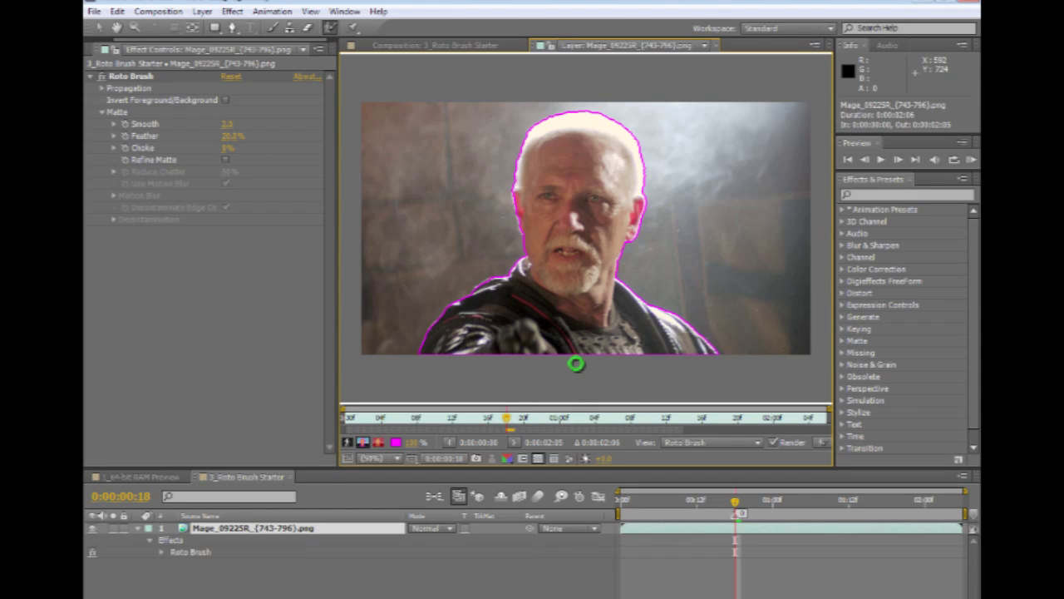
pyautogui.press('space')
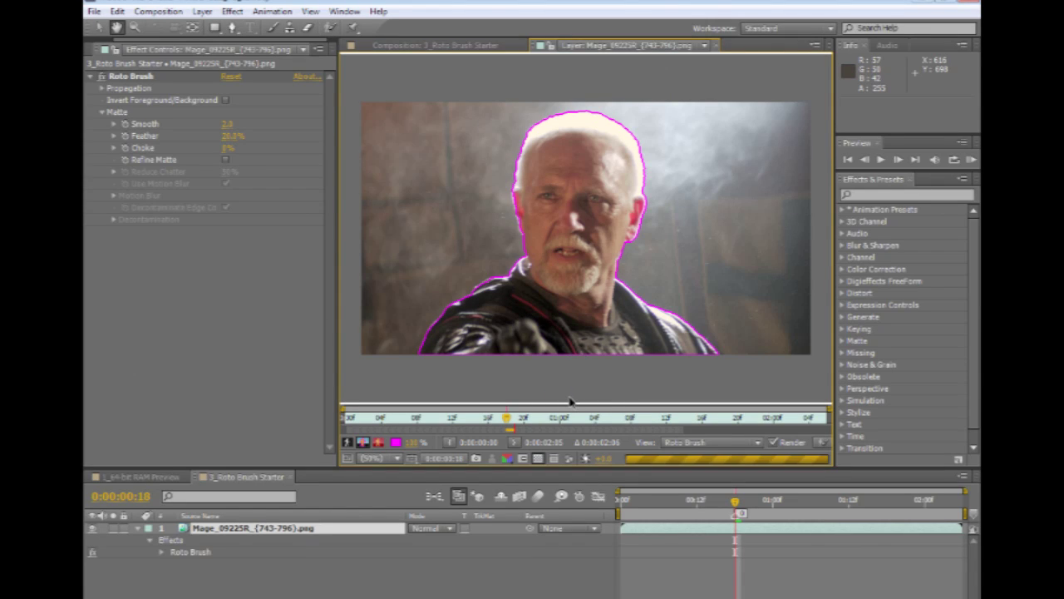
pyautogui.press('pagedown')
pyautogui.press('pagedown')
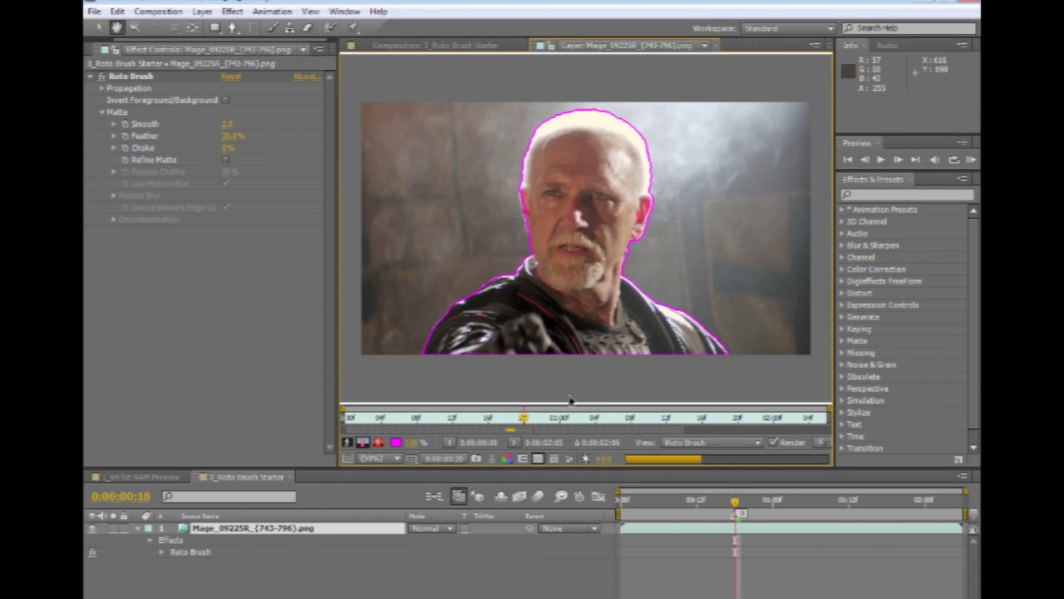
pyautogui.press('pagedown')
pyautogui.press('pagedown')
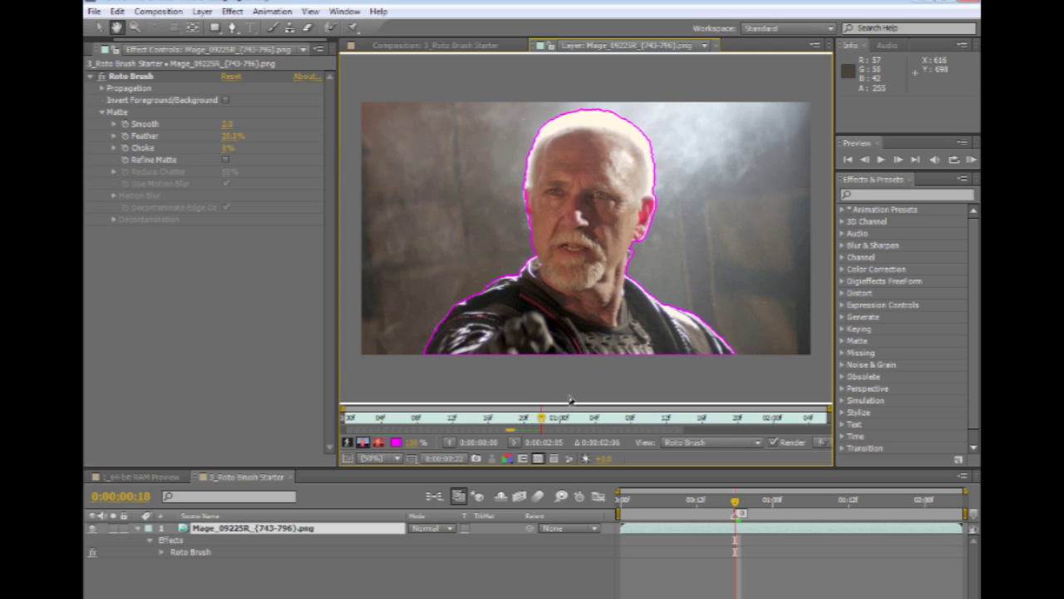
pyautogui.press('pagedown')
pyautogui.press('pagedown')
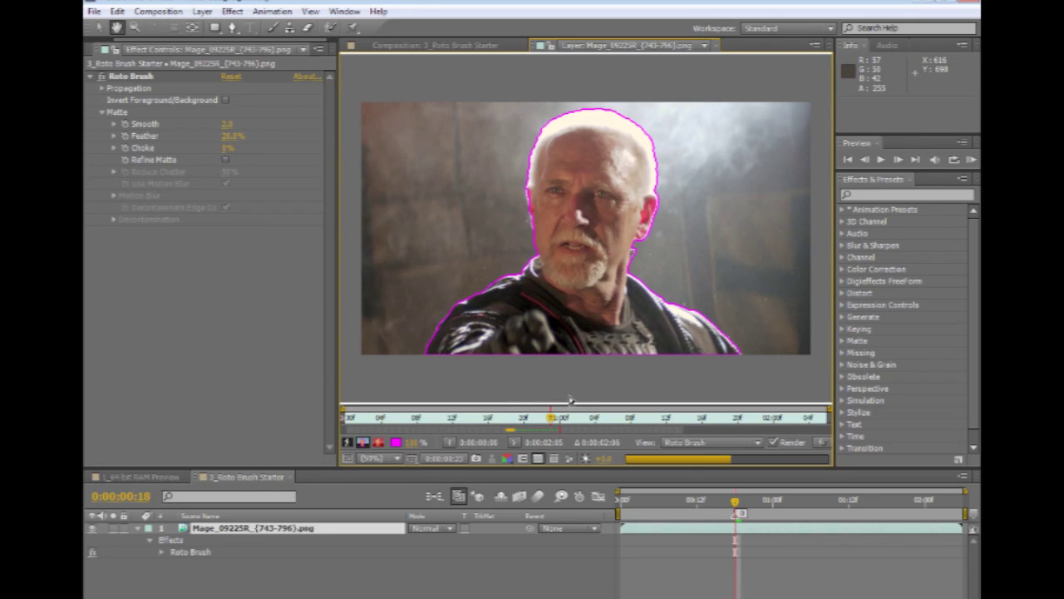
pyautogui.press('pagedown')
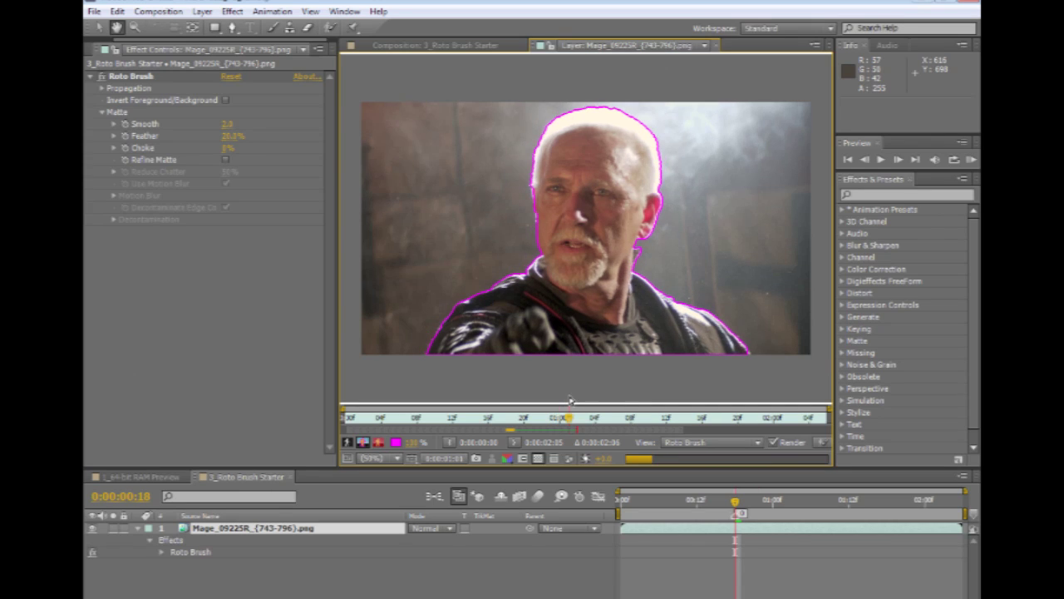
pyautogui.press('pagedown')
pyautogui.press('pagedown')
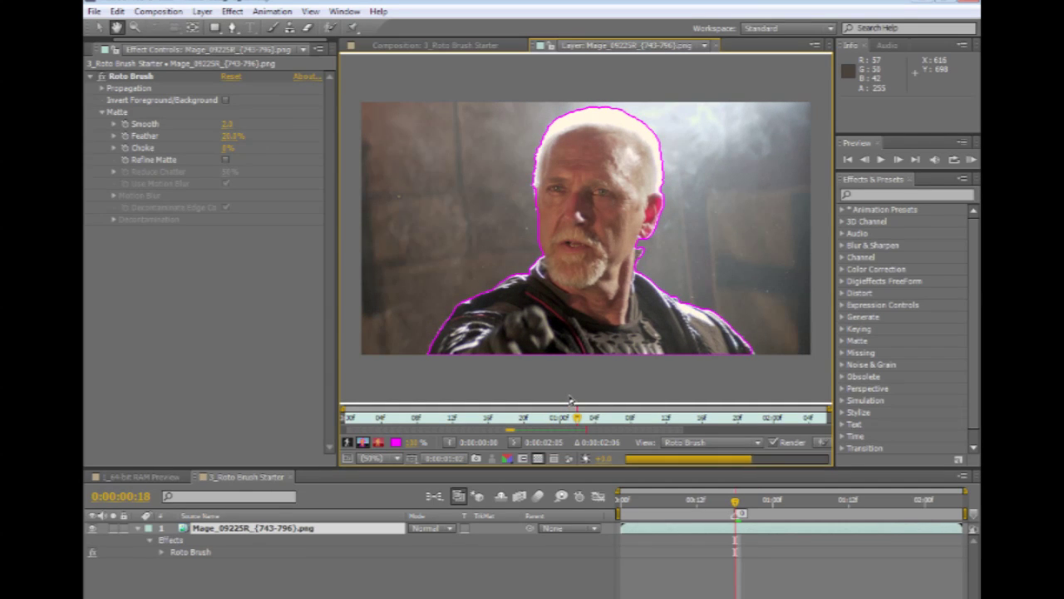
pyautogui.press('pagedown')
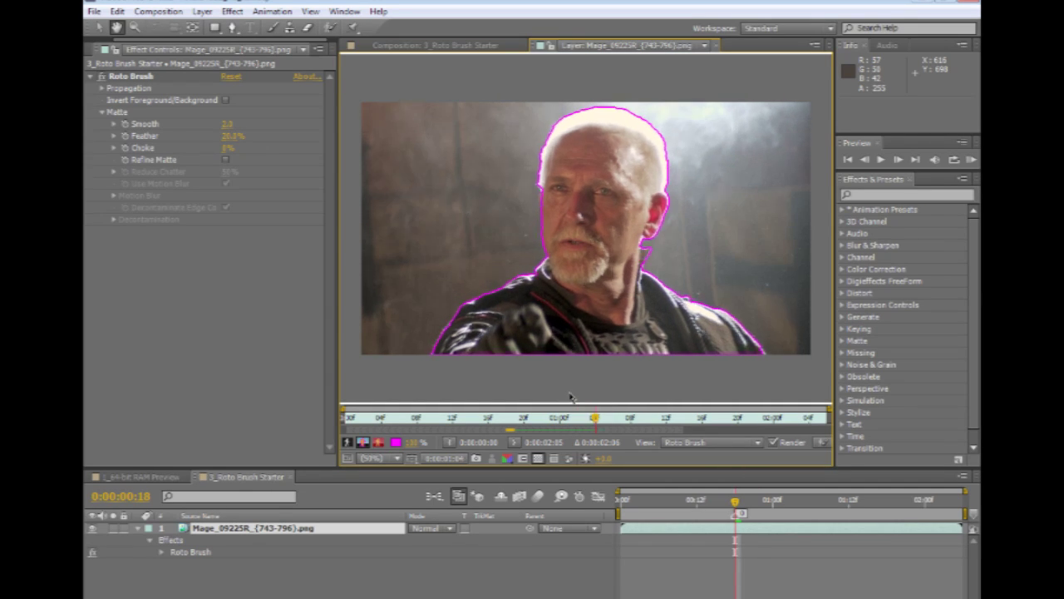
pyautogui.press('pagedown')
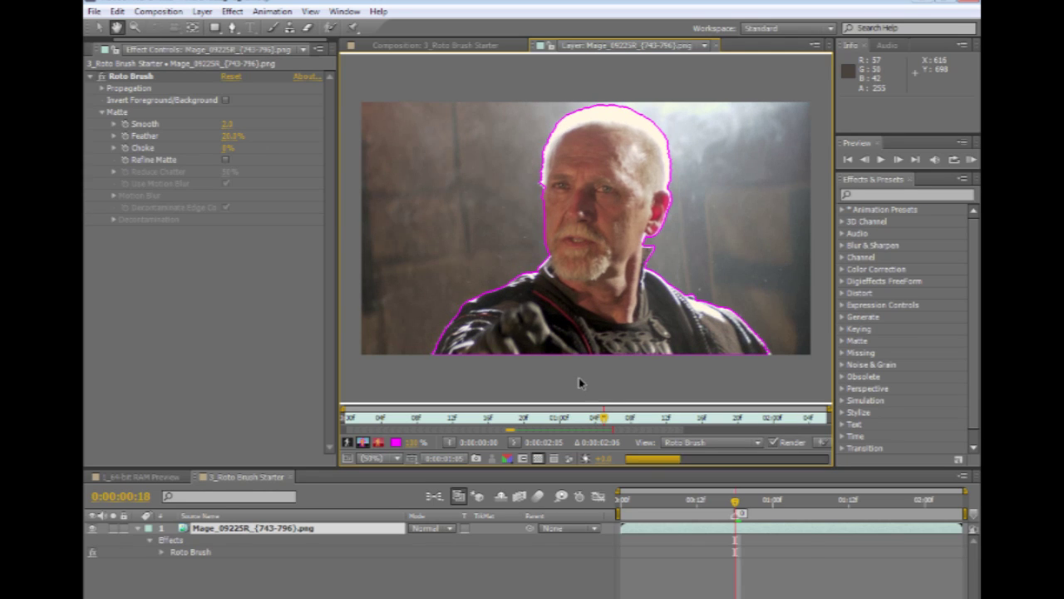
pyautogui.click(379, 443)
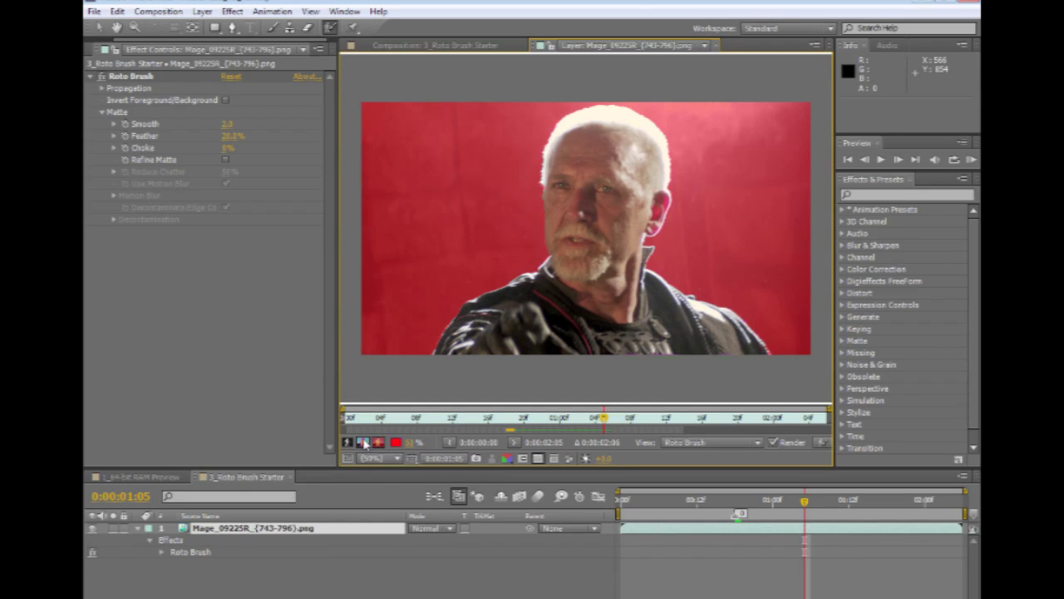
# Enable Refine Matte and Use Motion Blur on the Mage layer's Roto Brush, viewed in the composition.
pyautogui.click(363, 443)
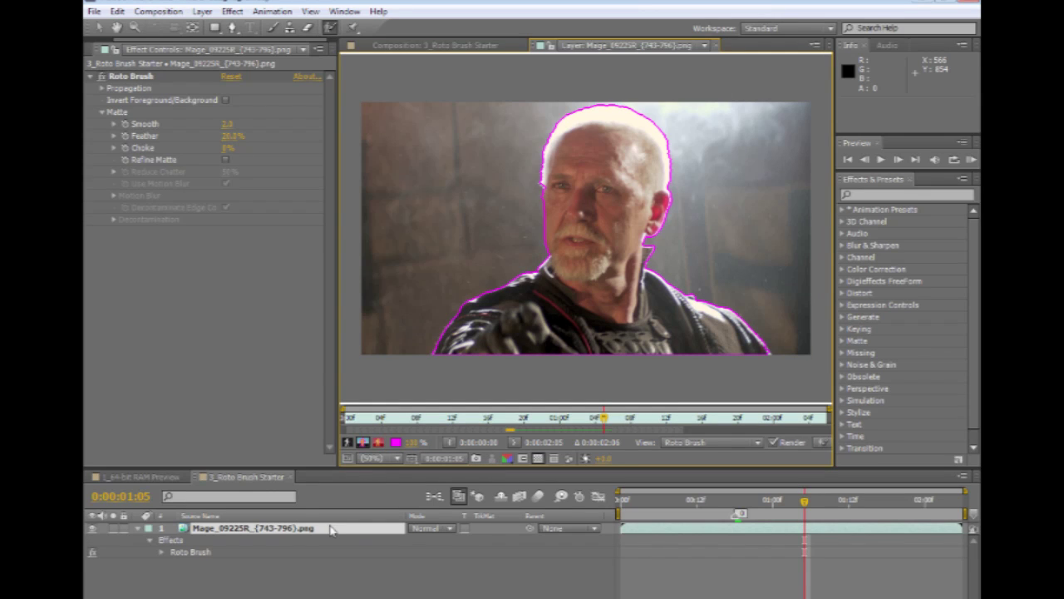
pyautogui.click(455, 47)
pyautogui.click(224, 160)
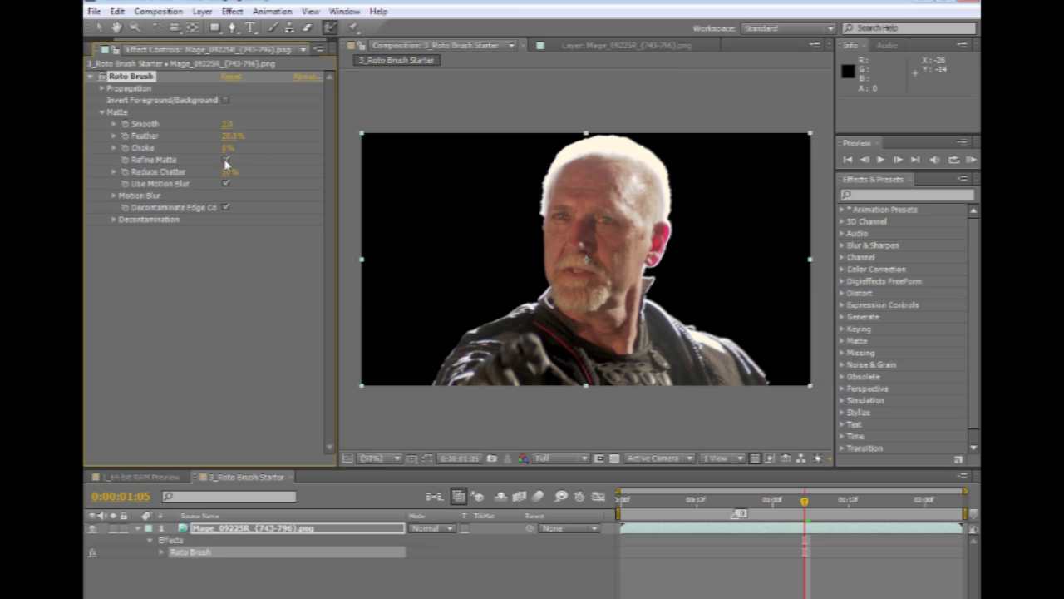
pyautogui.click(226, 182)
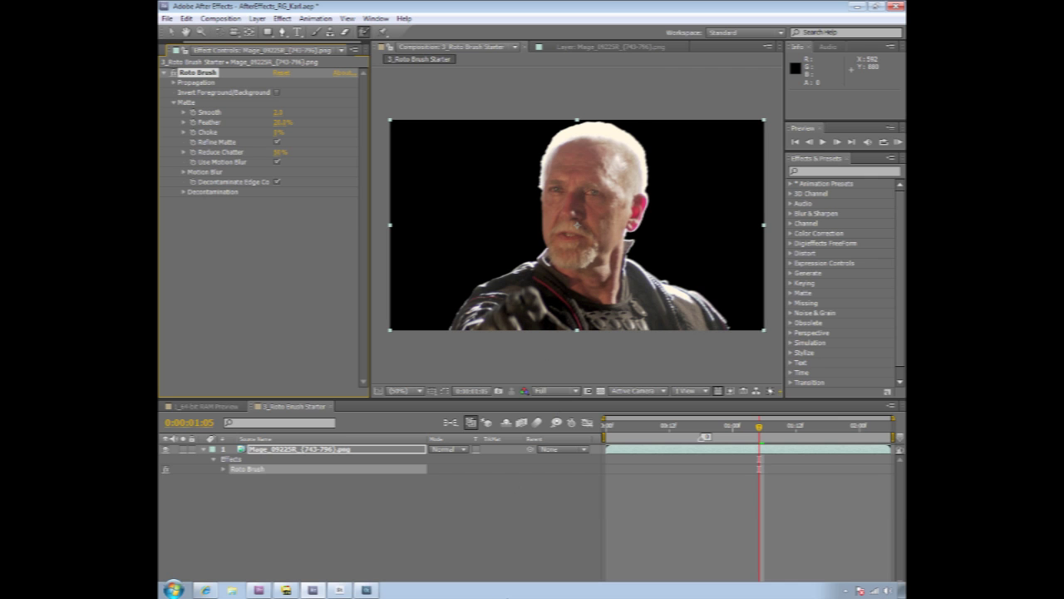
# Back in Premiere Pro, start a new sequence from the Project panel's new item menu.
pyautogui.click(258, 589)
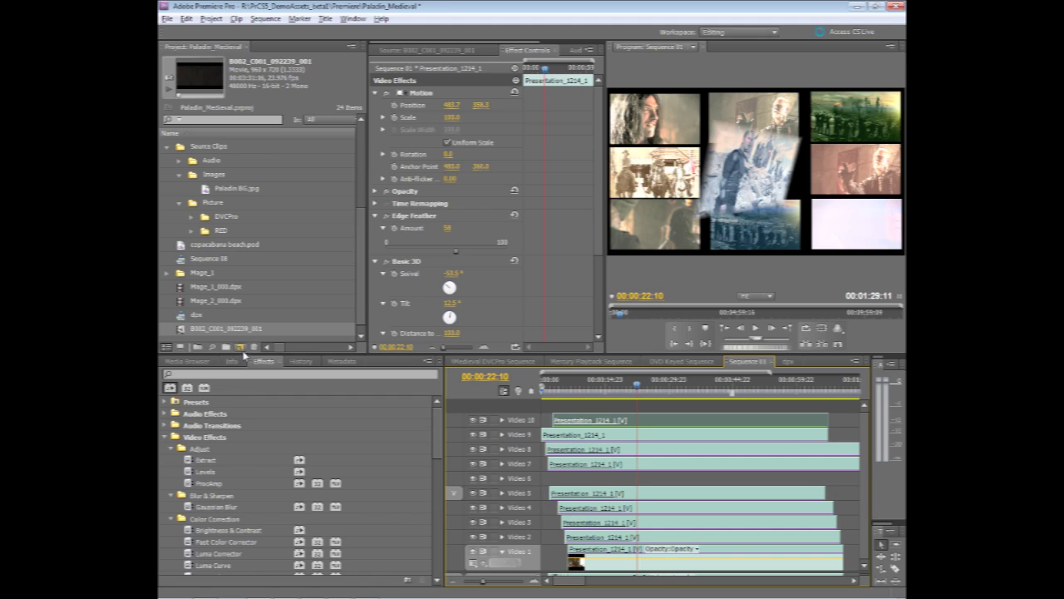
pyautogui.click(239, 347)
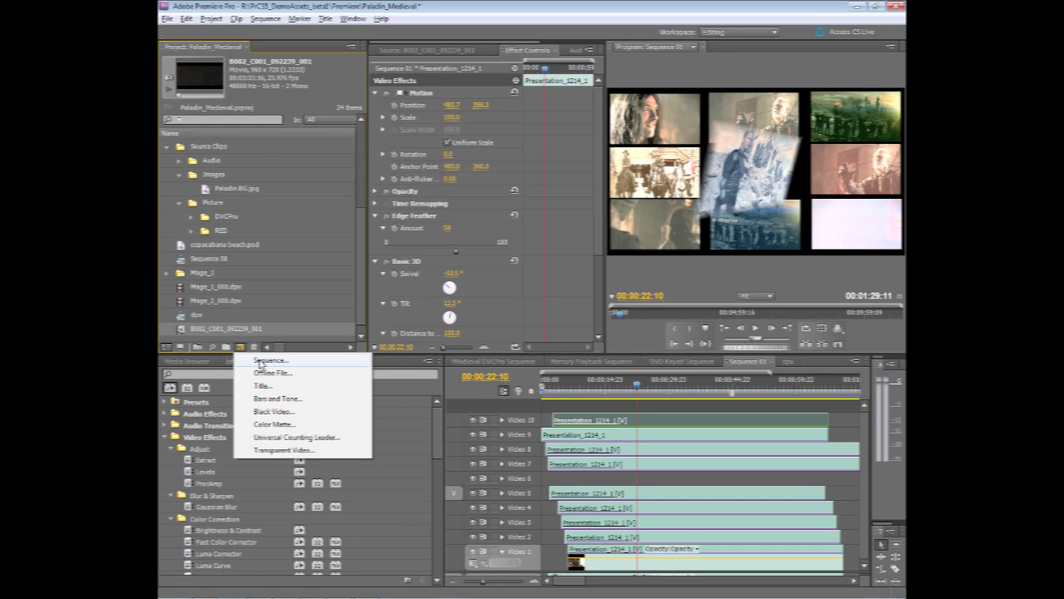
pyautogui.click(260, 361)
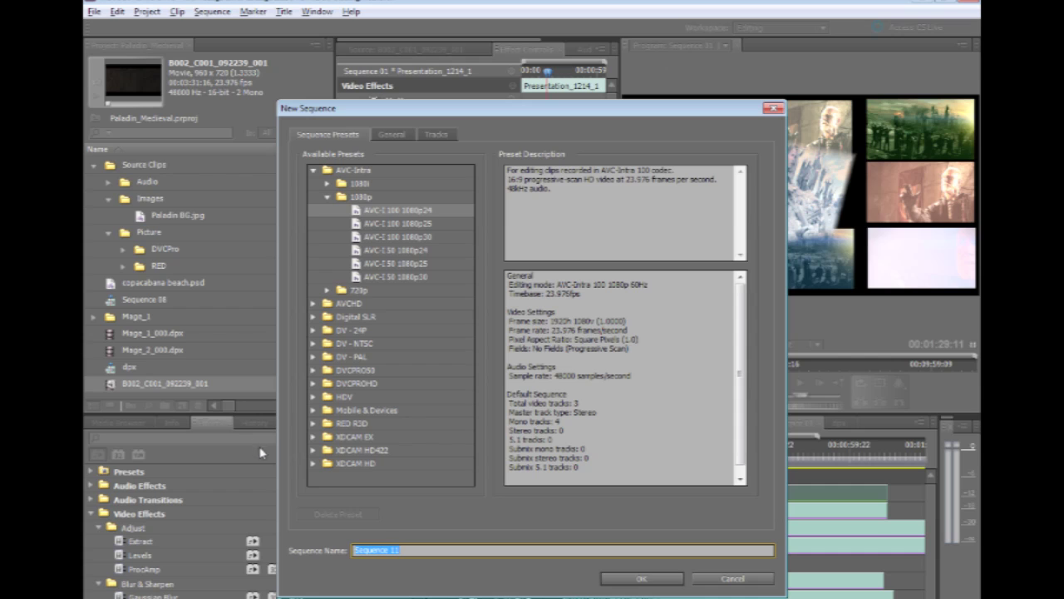
# Collapse AVC-Intra 1080p and inspect the Digital SLR 480p preset settings.
pyautogui.click(327, 197)
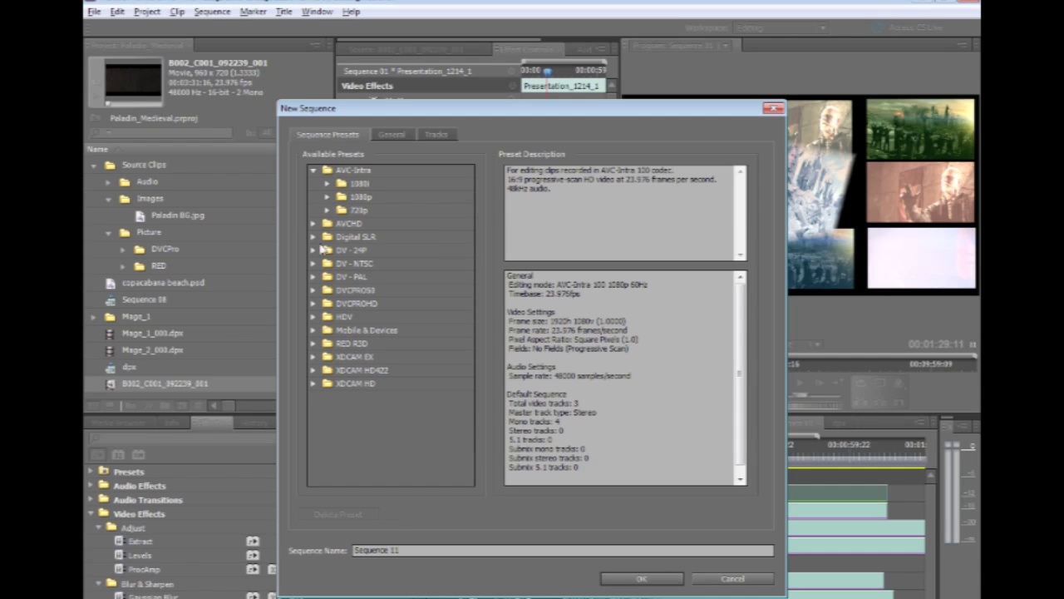
pyautogui.click(313, 237)
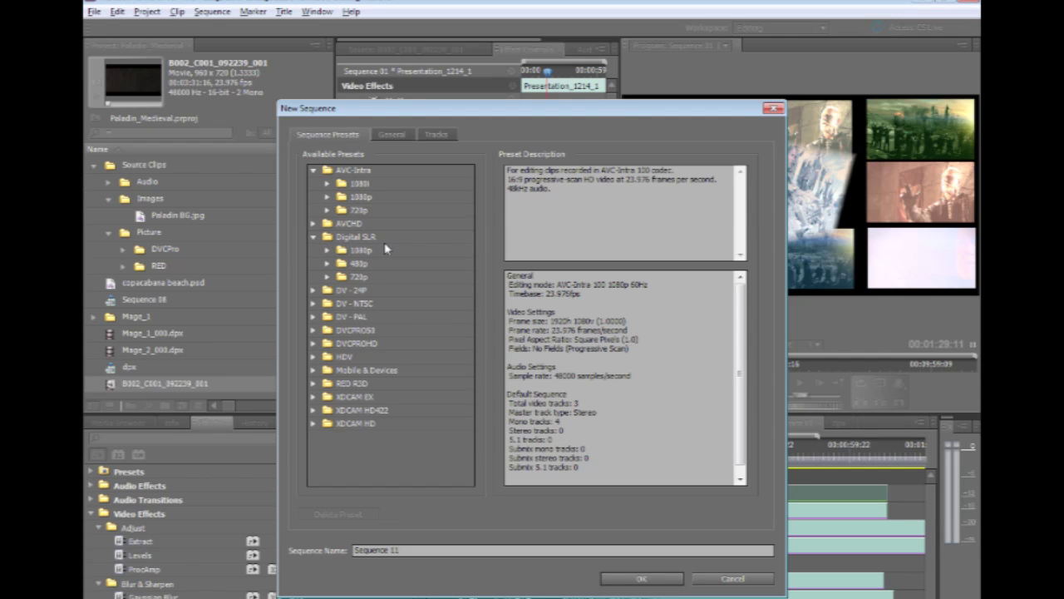
pyautogui.click(327, 262)
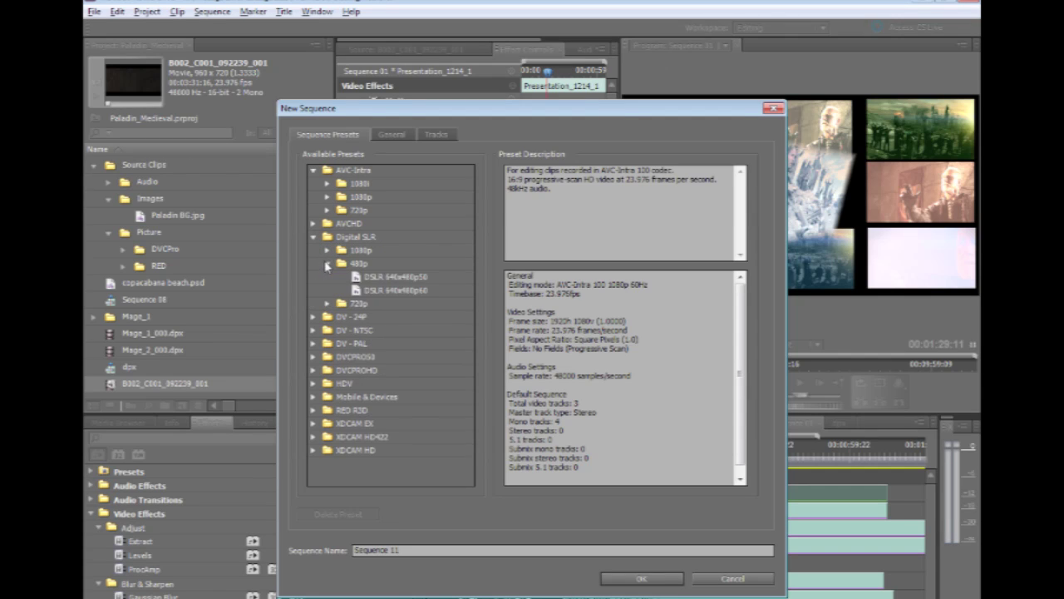
pyautogui.click(374, 279)
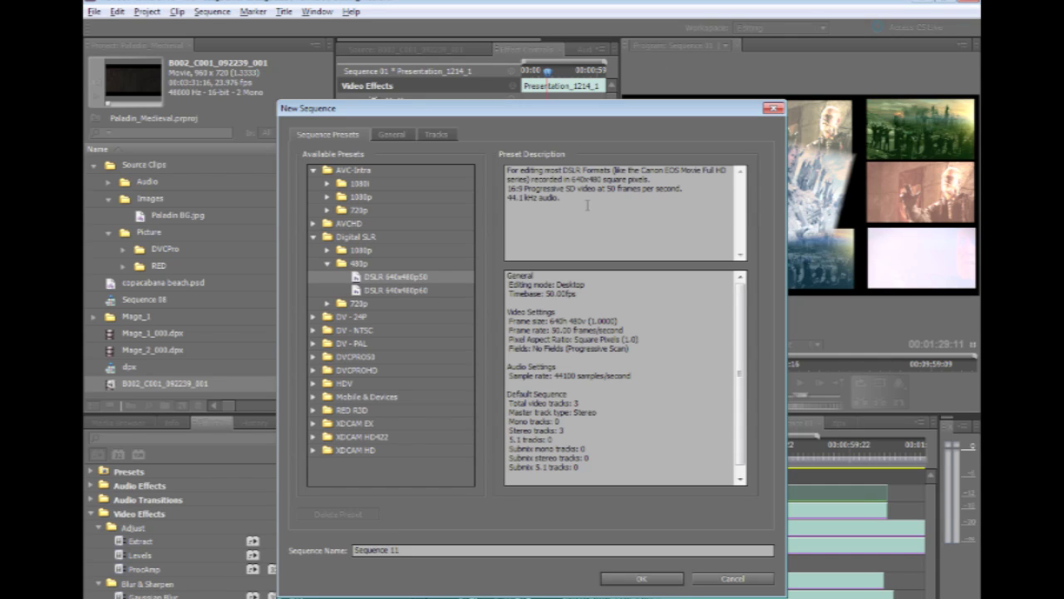
pyautogui.click(328, 263)
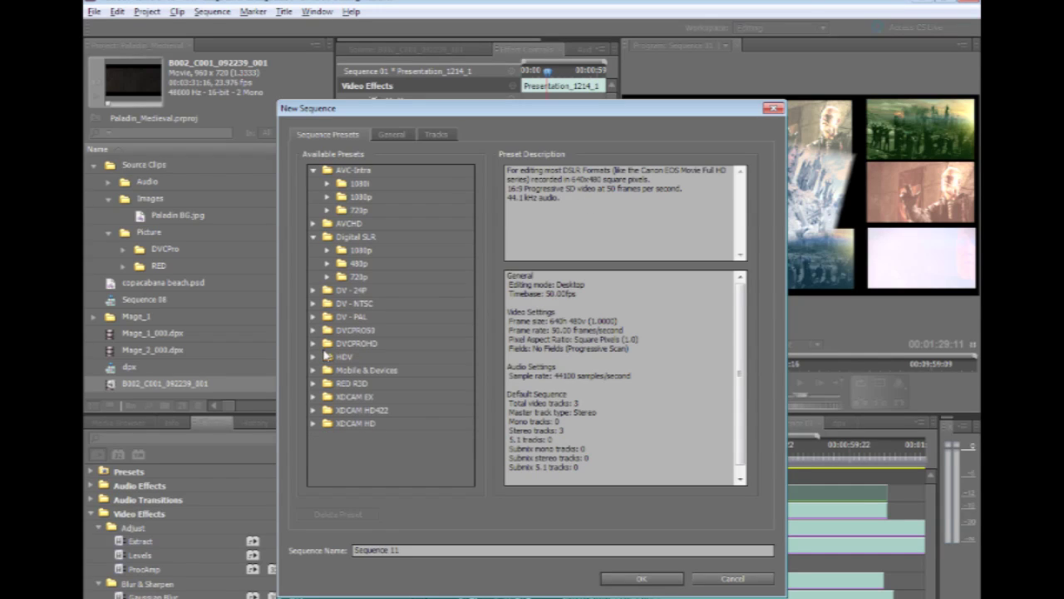
# Select the XDCAM HD422 1080p24 preset, then cancel the New Sequence dialog.
pyautogui.click(313, 410)
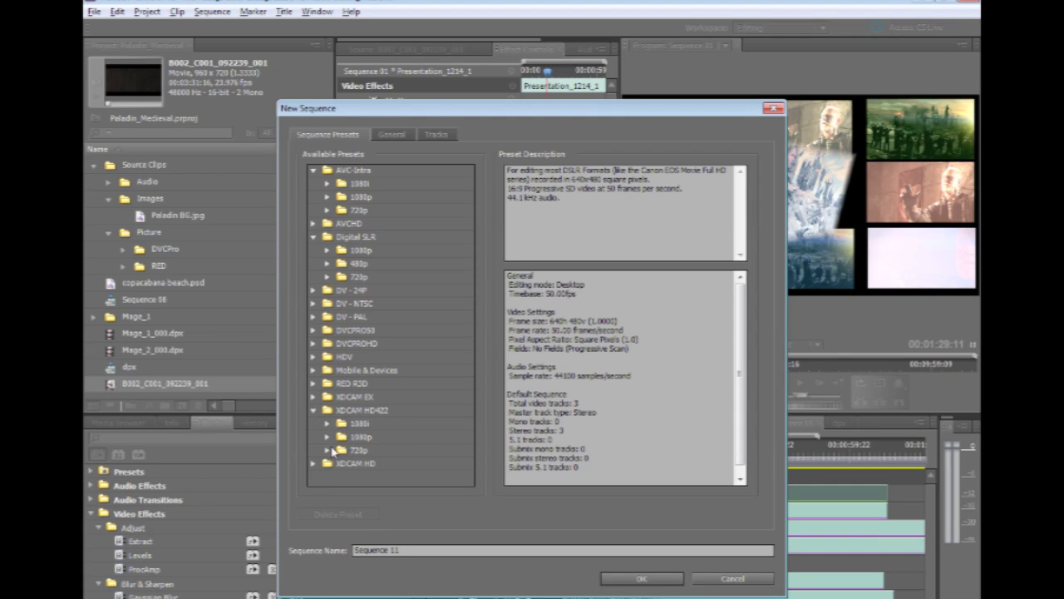
pyautogui.click(328, 437)
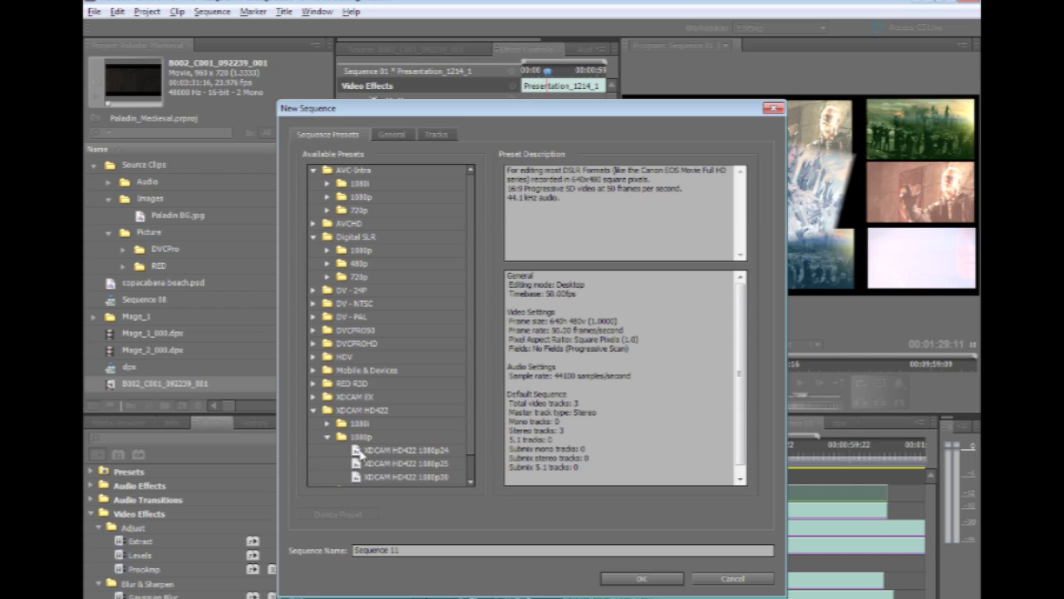
pyautogui.click(359, 450)
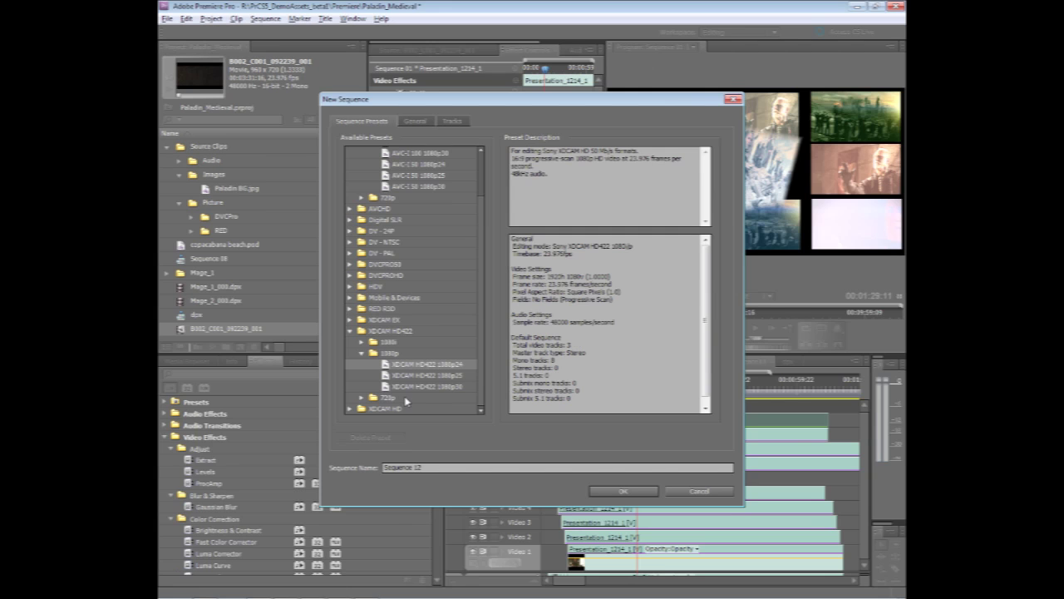
pyautogui.click(696, 492)
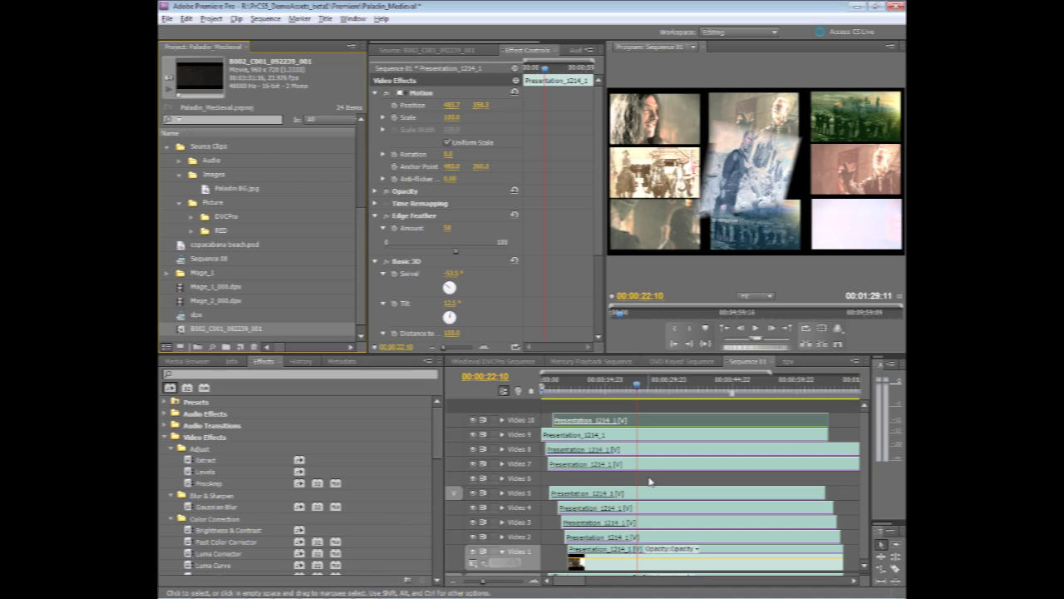
# Switch over to the Paladin_Script_v08 screenplay in Adobe Story.
pyautogui.hotkey('alt', 'Tab')
pyautogui.hotkey('alt', 'Tab')
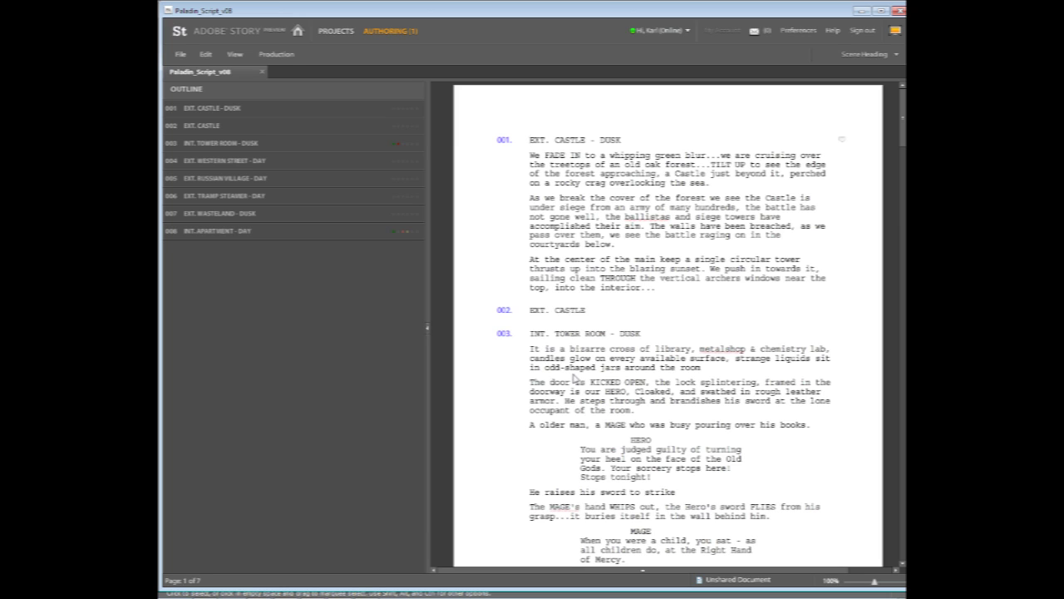
# Inspect the HERO character line, his dialogue, and the INT. TOWER ROOM - DUSK heading.
pyautogui.click(634, 440)
pyautogui.click(614, 477)
pyautogui.click(545, 334)
# Review the File > Export As formats without exporting, then open OnLocation's Wide_Establishing shot.
pyautogui.click(181, 54)
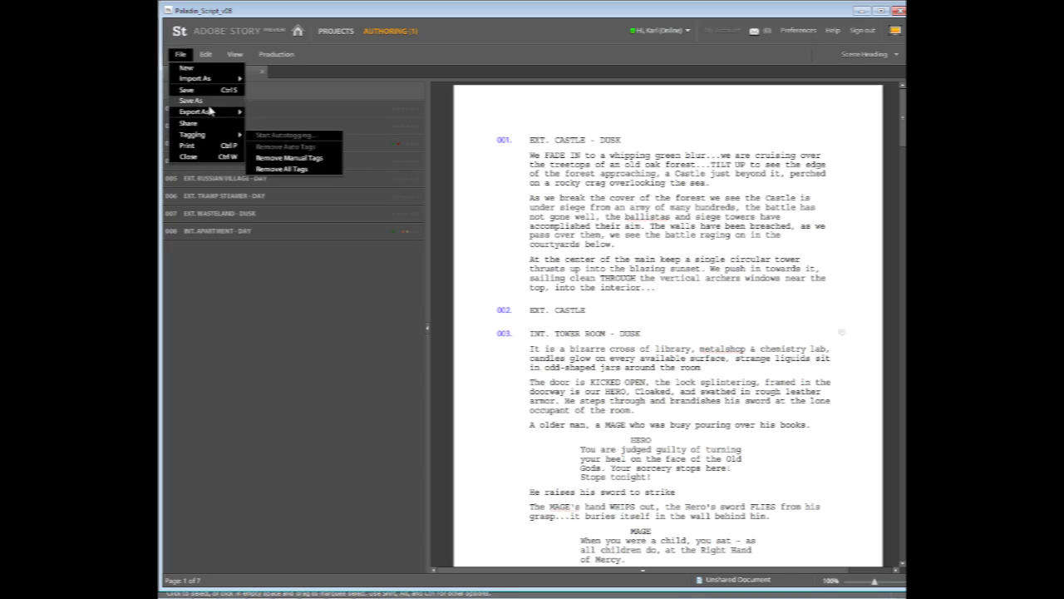
pyautogui.moveTo(209, 111)
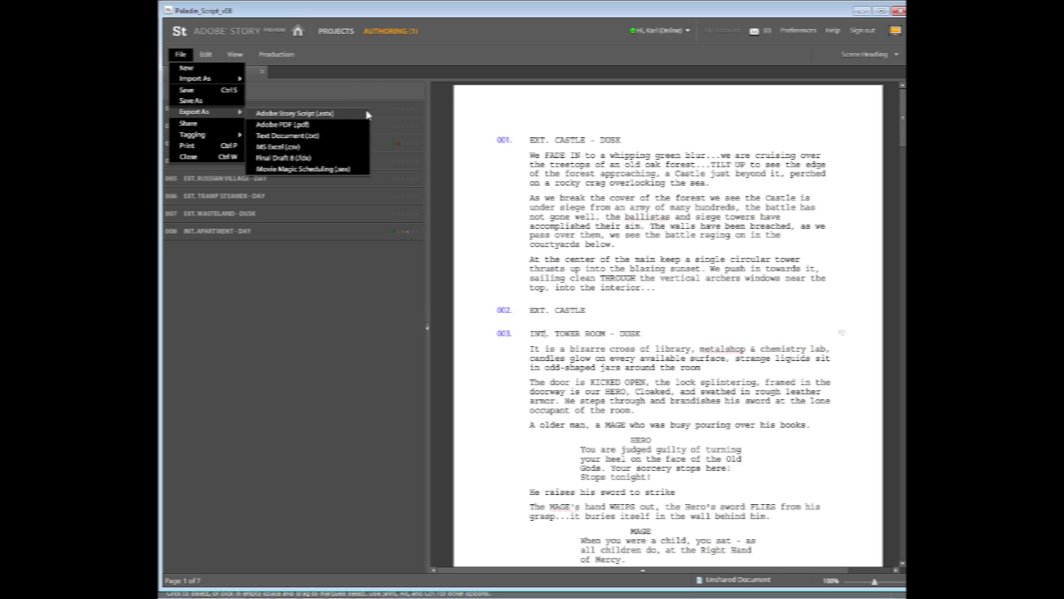
pyautogui.click(488, 118)
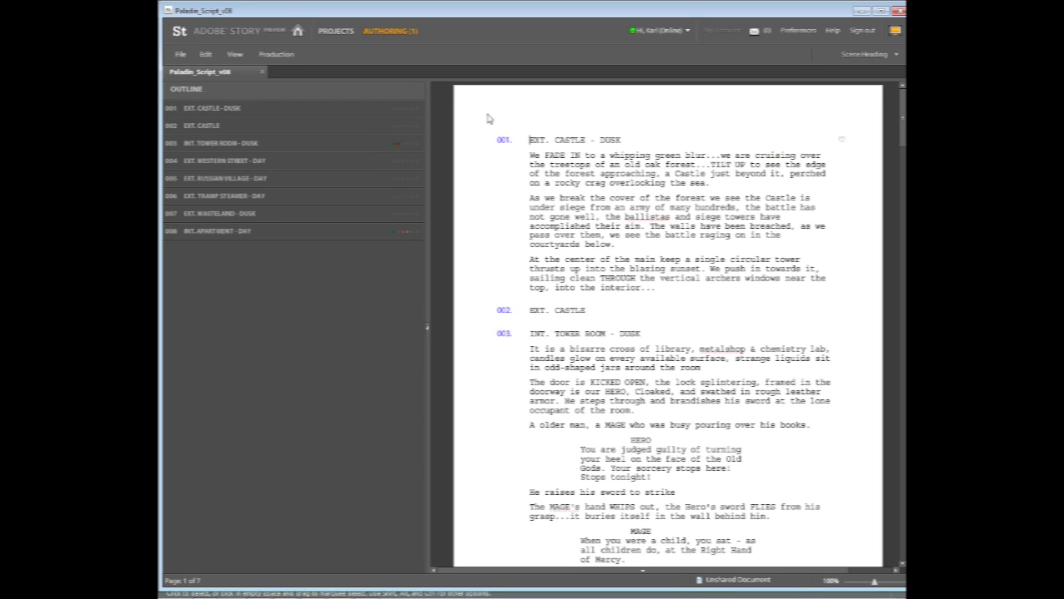
pyautogui.hotkey('alt', 'Tab')
pyautogui.hotkey('alt', 'Tab')
pyautogui.hotkey('alt', 'Tab')
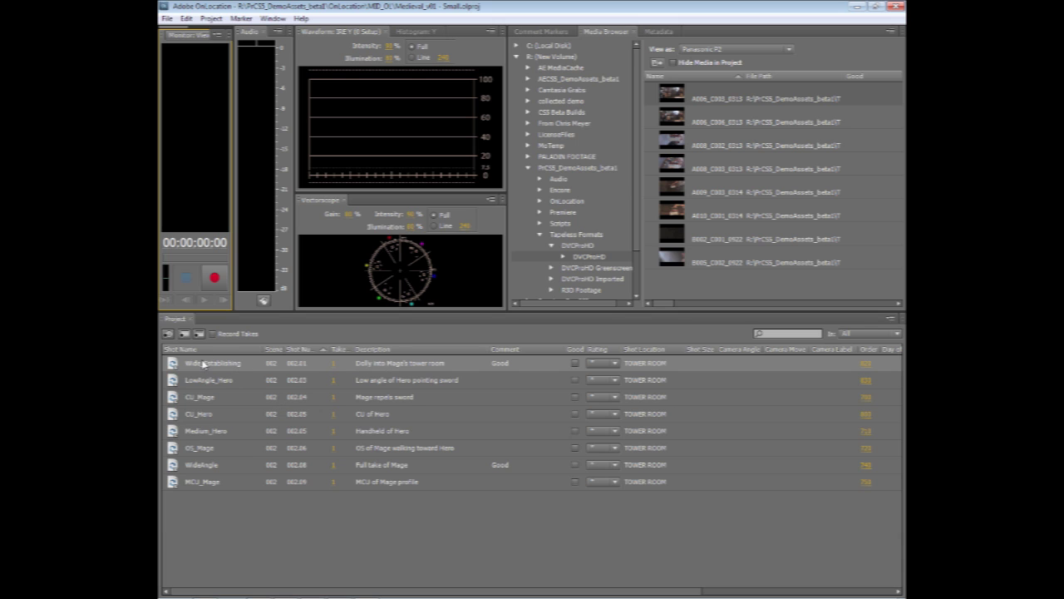
pyautogui.doubleClick(205, 363)
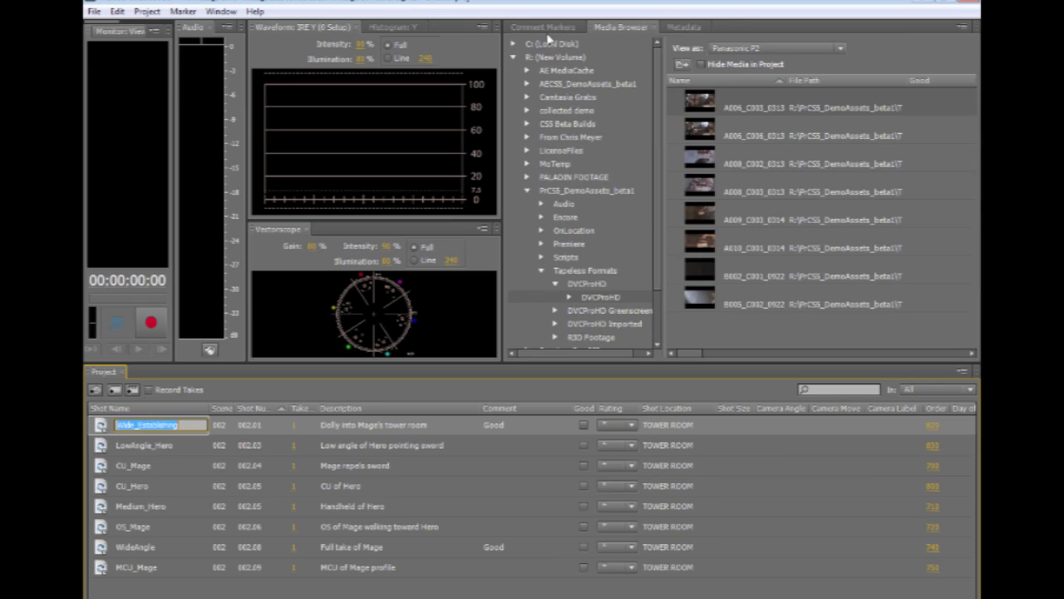
# Inspect Wide_Establishing's Script metadata (INT., DUSK, action text) and widen the waveform and vectorscope displays.
pyautogui.click(542, 32)
pyautogui.click(650, 33)
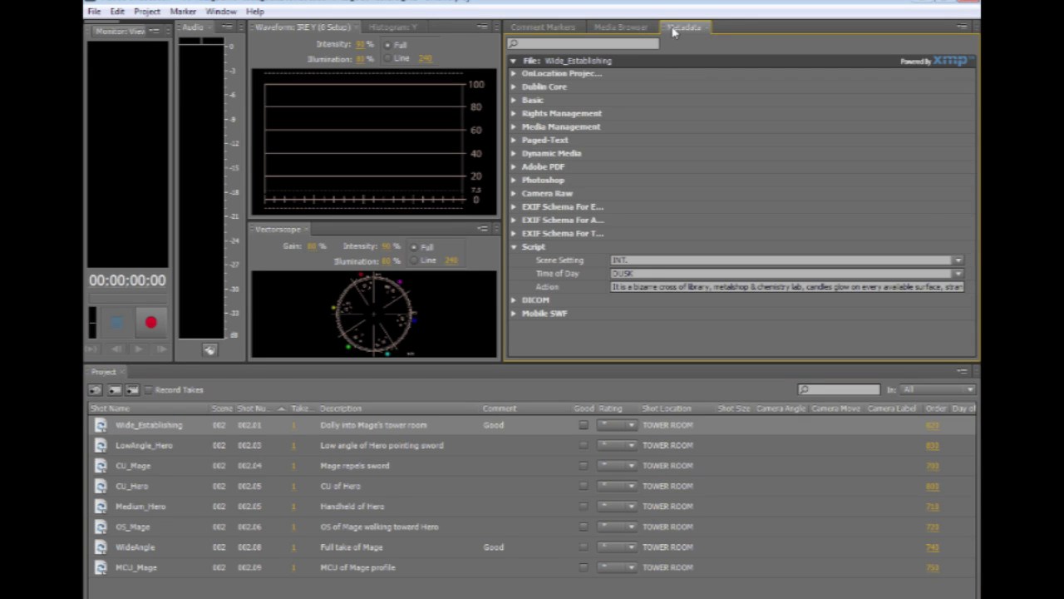
pyautogui.click(614, 290)
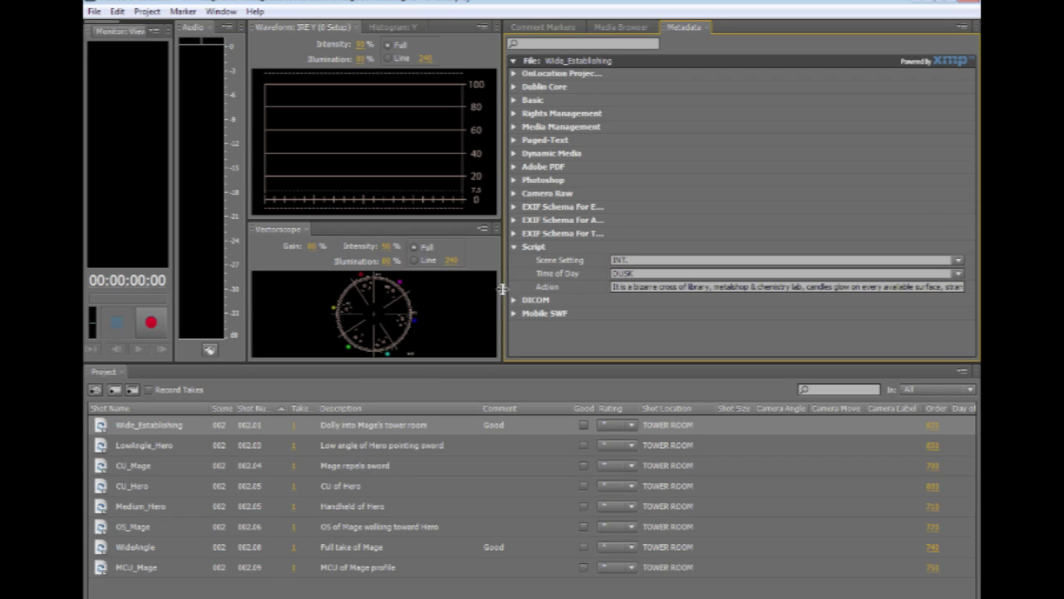
pyautogui.moveTo(504, 294); pyautogui.dragTo(647, 296)
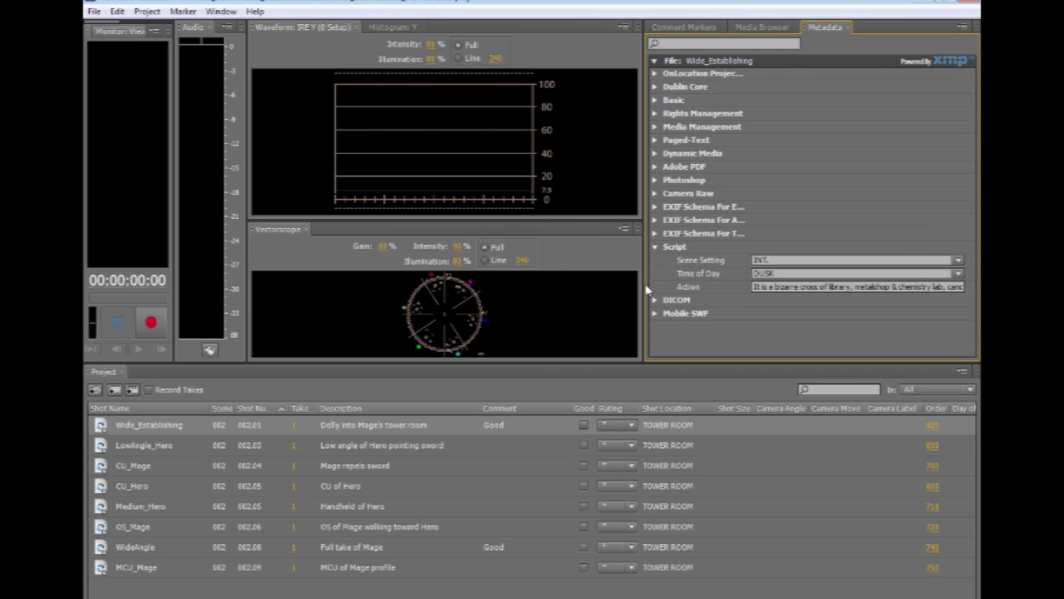
pyautogui.click(761, 27)
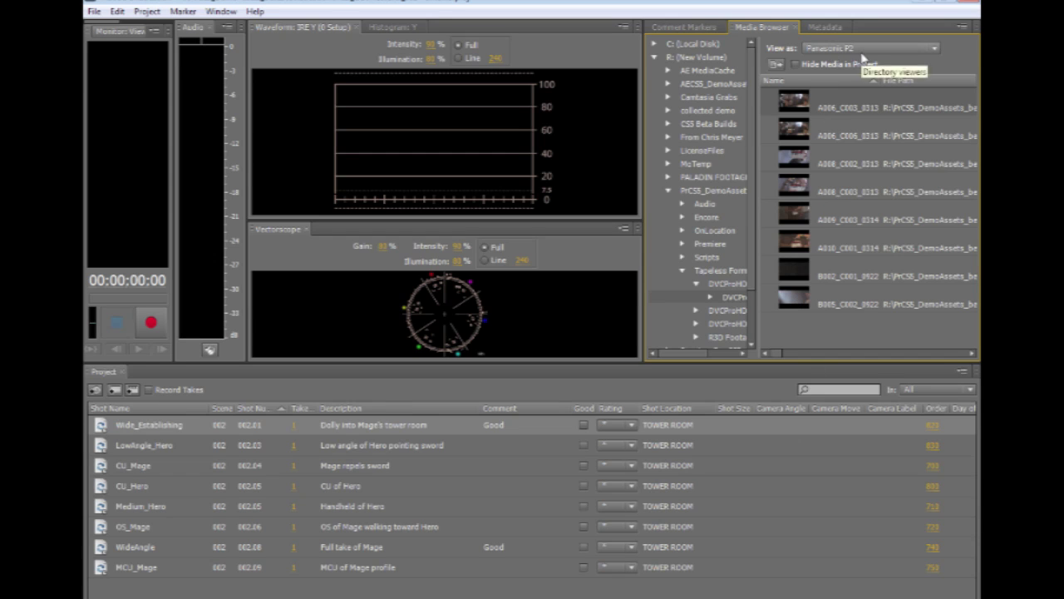
# Select all P2 clips and Import by Auto-Match, linking take 1 to all eight tower room shots.
pyautogui.moveTo(843, 326); pyautogui.dragTo(786, 103)
pyautogui.rightClick(790, 101)
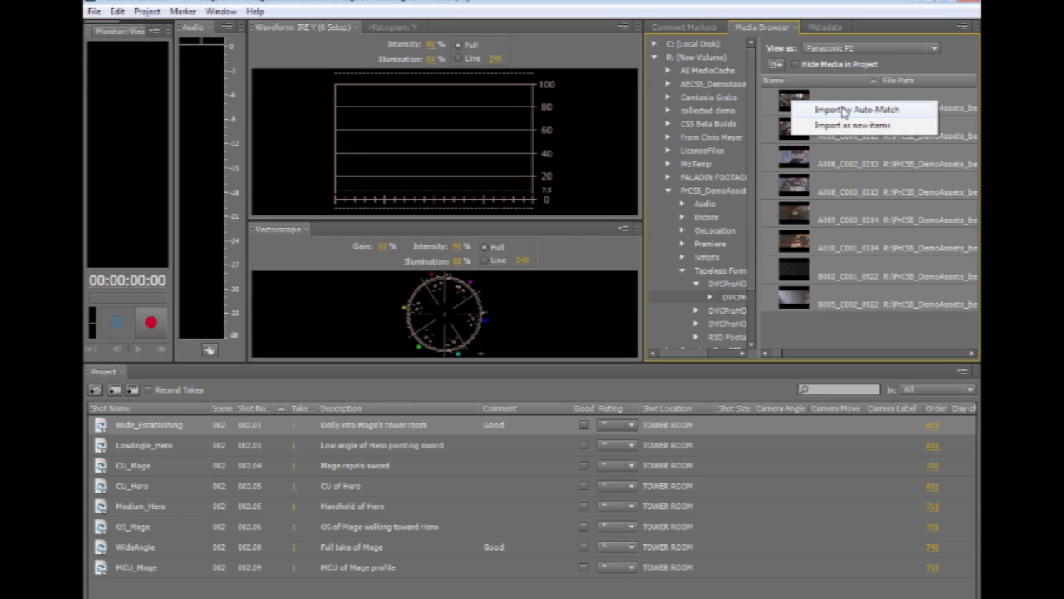
pyautogui.click(844, 111)
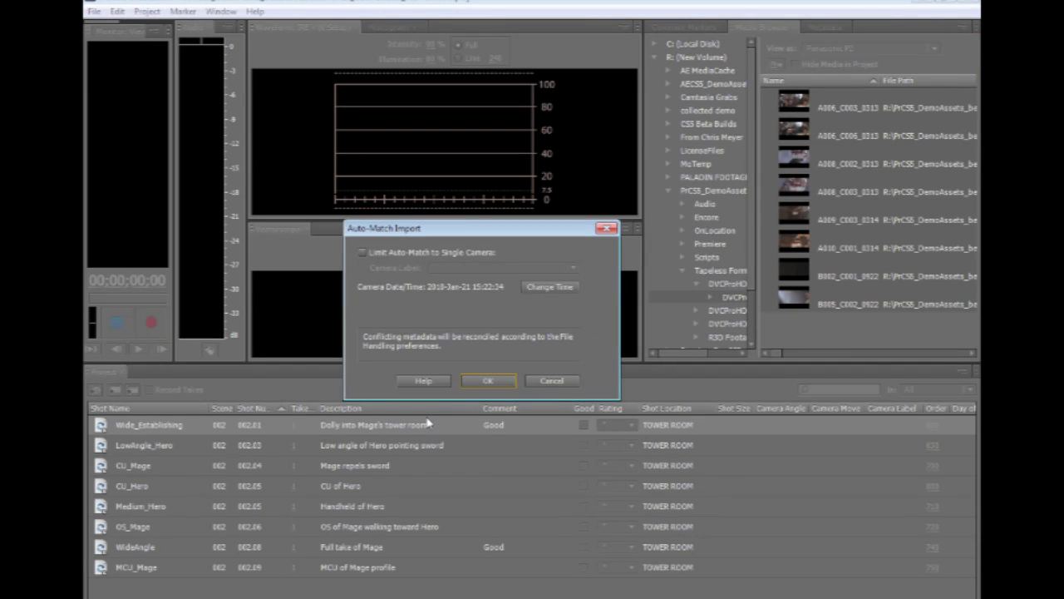
pyautogui.click(490, 384)
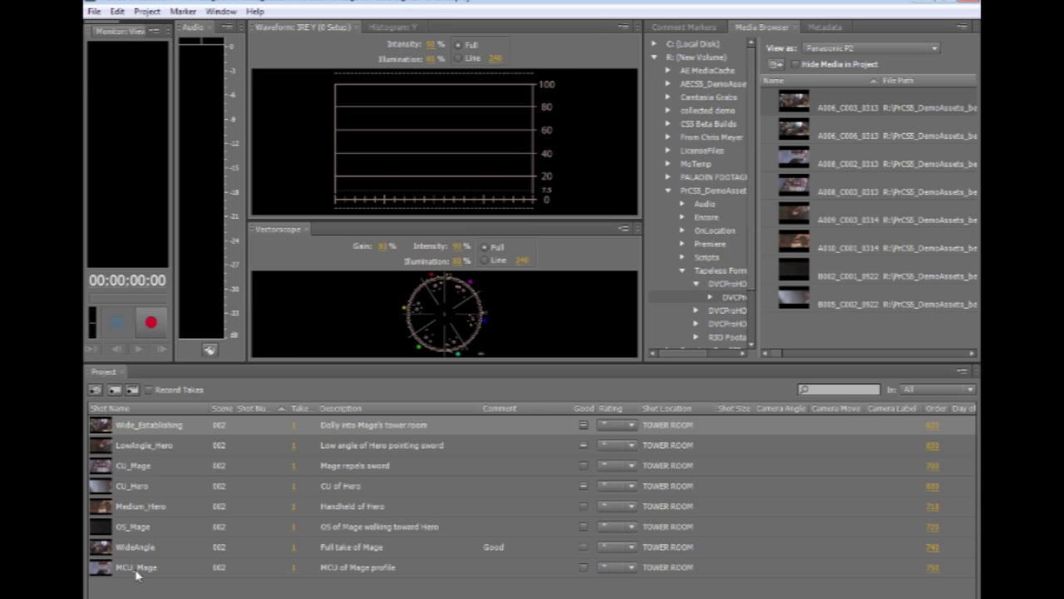
pyautogui.hotkey('alt', 'Tab')
pyautogui.hotkey('alt', 'Tab')
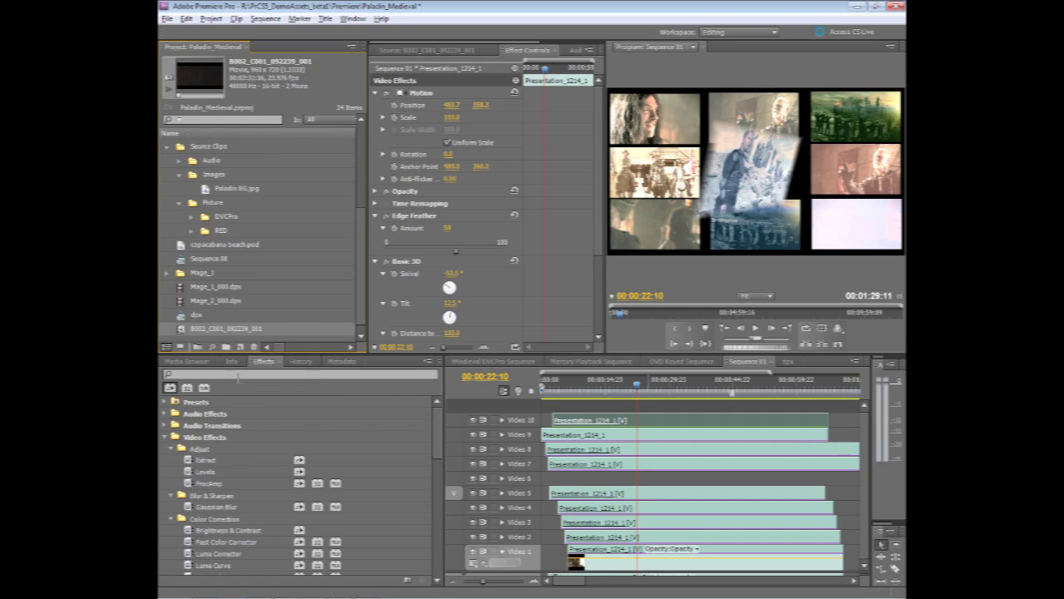
# In the Media Browser, list the DVCProHD folder's P2 clips, from CU_Mage through WideAngle.
pyautogui.click(192, 362)
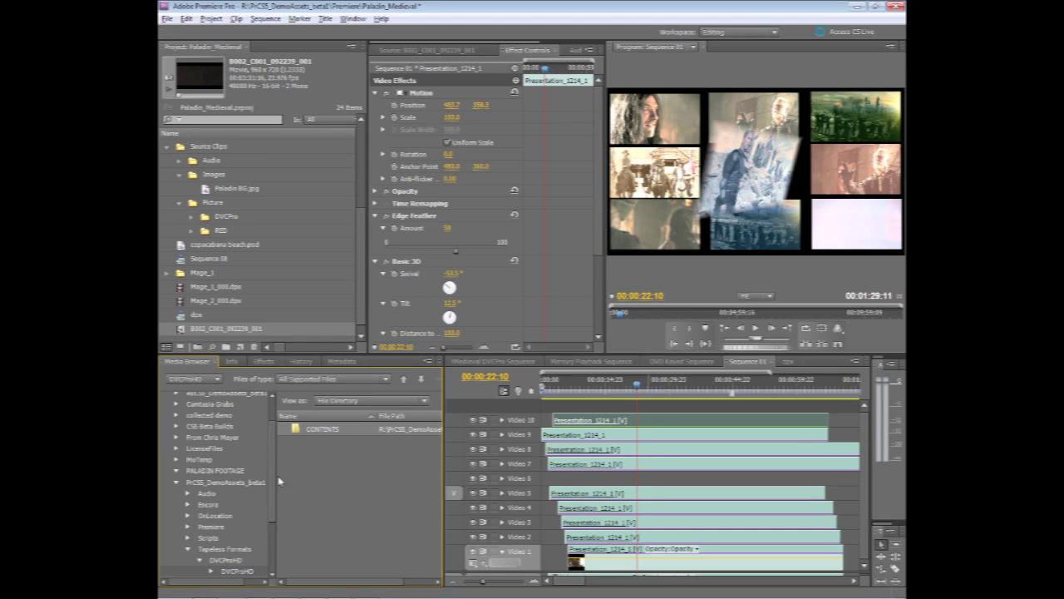
pyautogui.scroll(-1, 220, 530)
pyautogui.click(221, 529)
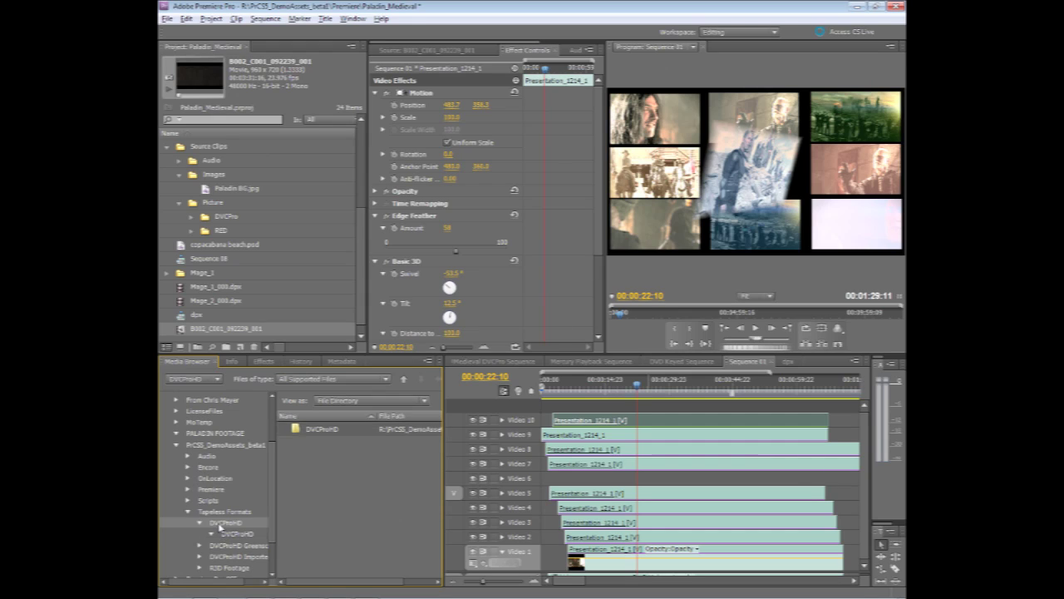
pyautogui.scroll(-1, 349, 459)
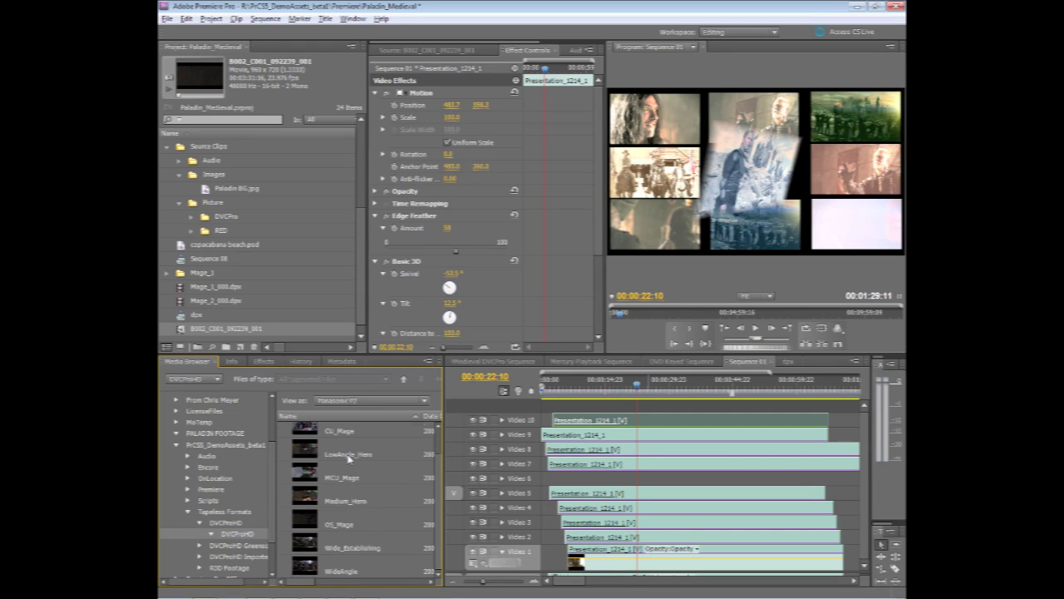
# Add the MCU_Mage take to the project and preview its slate in the Source monitor.
pyautogui.doubleClick(311, 480)
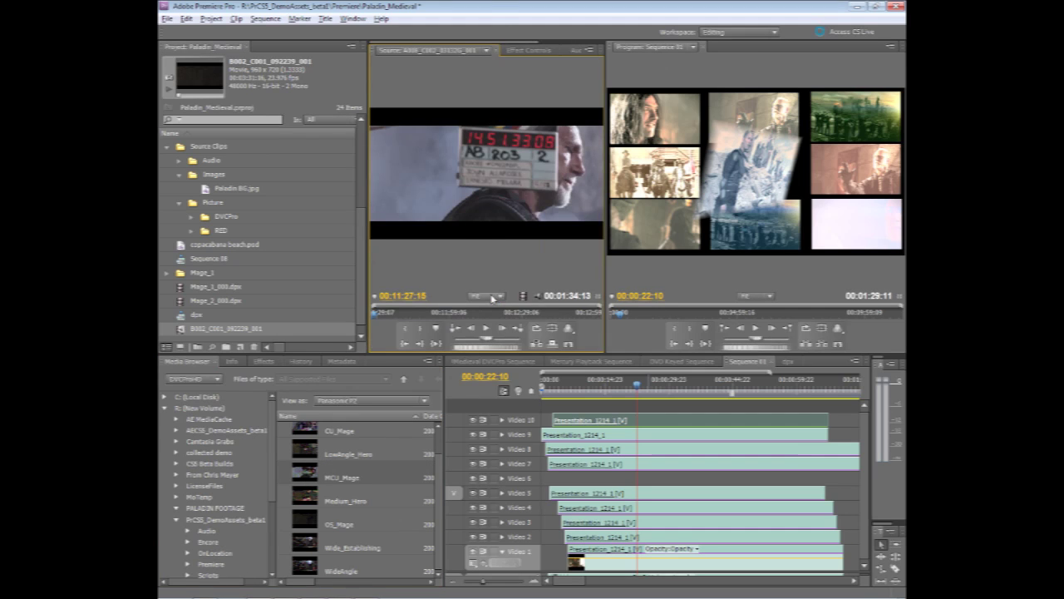
pyautogui.rightClick(499, 188)
pyautogui.click(477, 168)
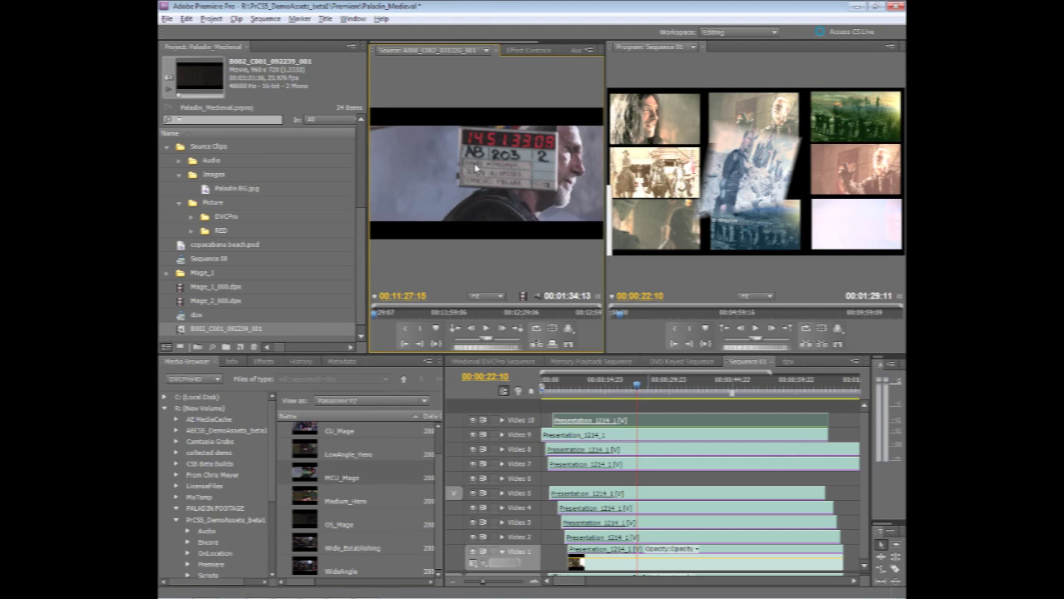
pyautogui.rightClick(478, 167)
pyautogui.click(508, 163)
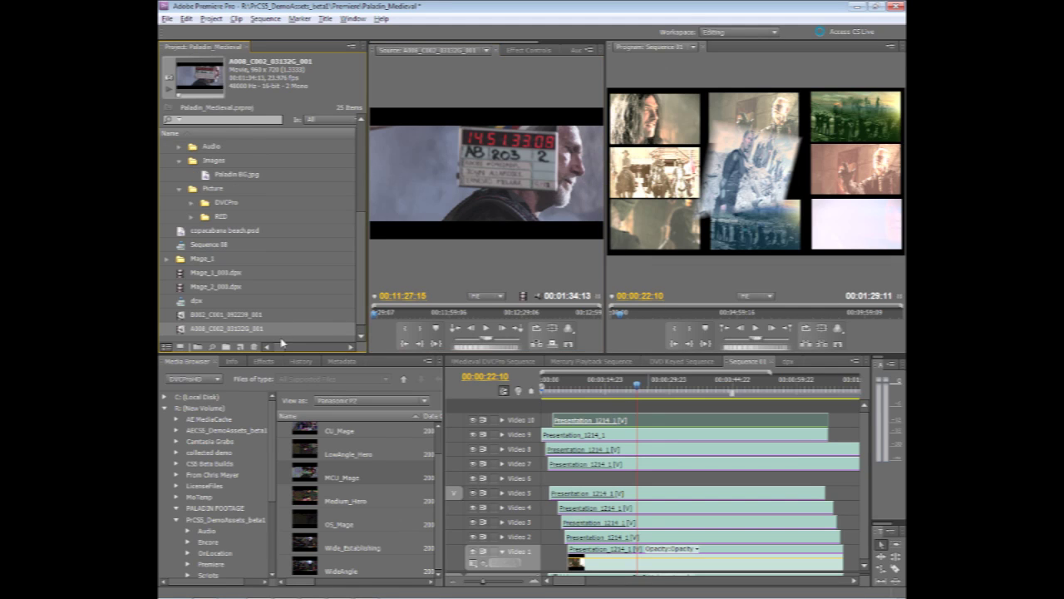
# Open Analyze Content for the new clip A008_C002_03132G_001, then cancel without running it.
pyautogui.rightClick(188, 329)
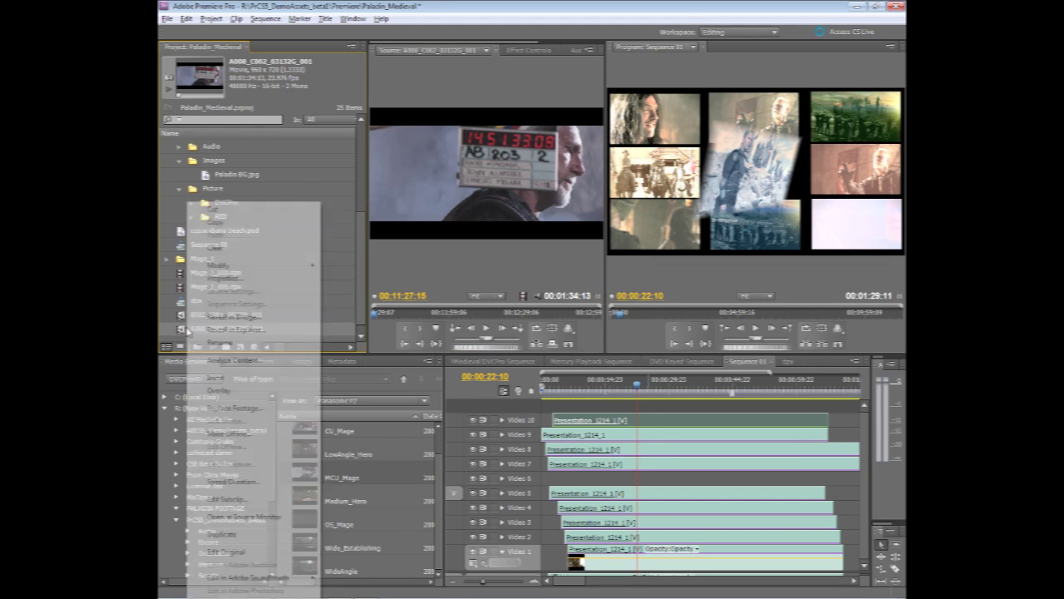
pyautogui.click(209, 361)
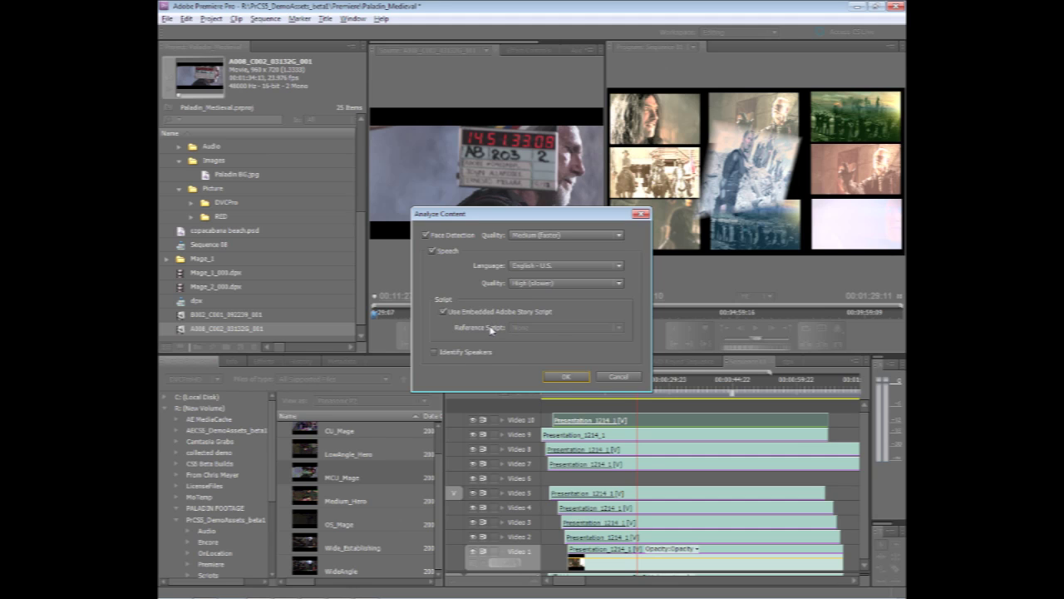
pyautogui.click(609, 378)
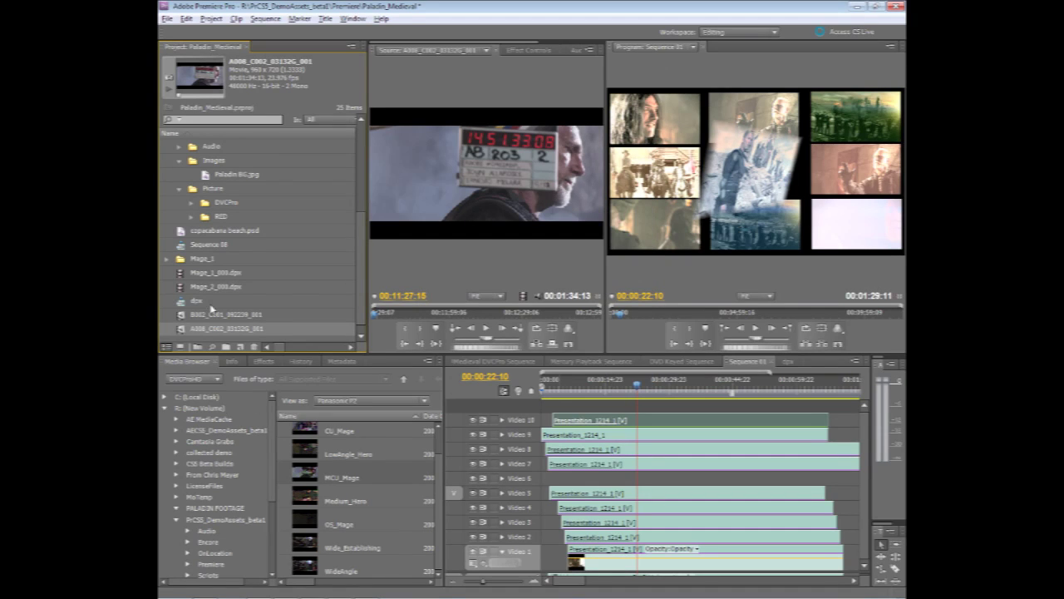
pyautogui.scroll(3, 261, 297)
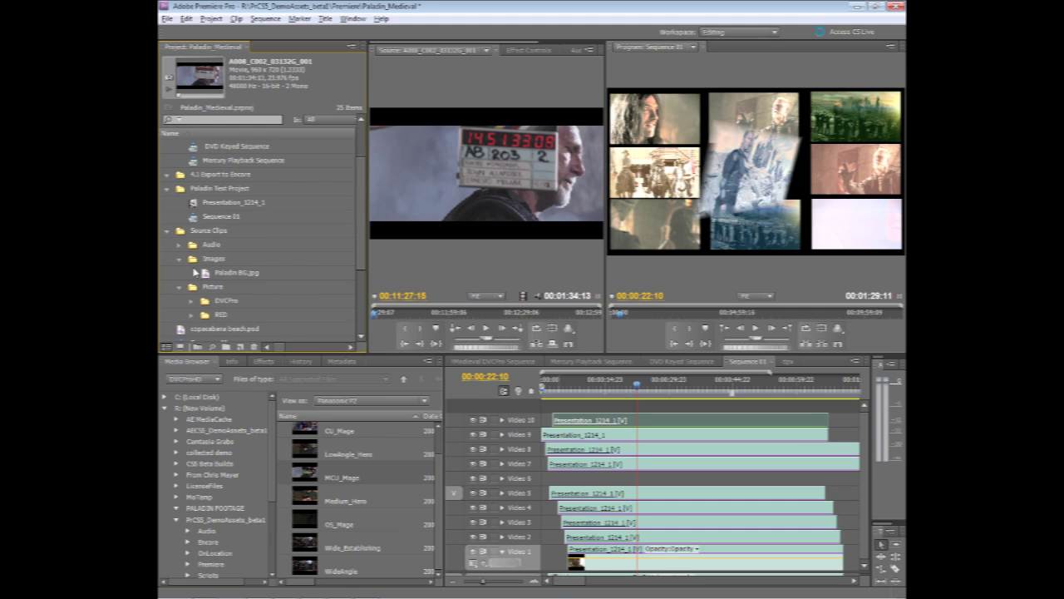
# Load CU_Mage, expand its Speech Analysis transcript in Metadata, and jump to the word 'iron'.
pyautogui.scroll(2, 195, 273)
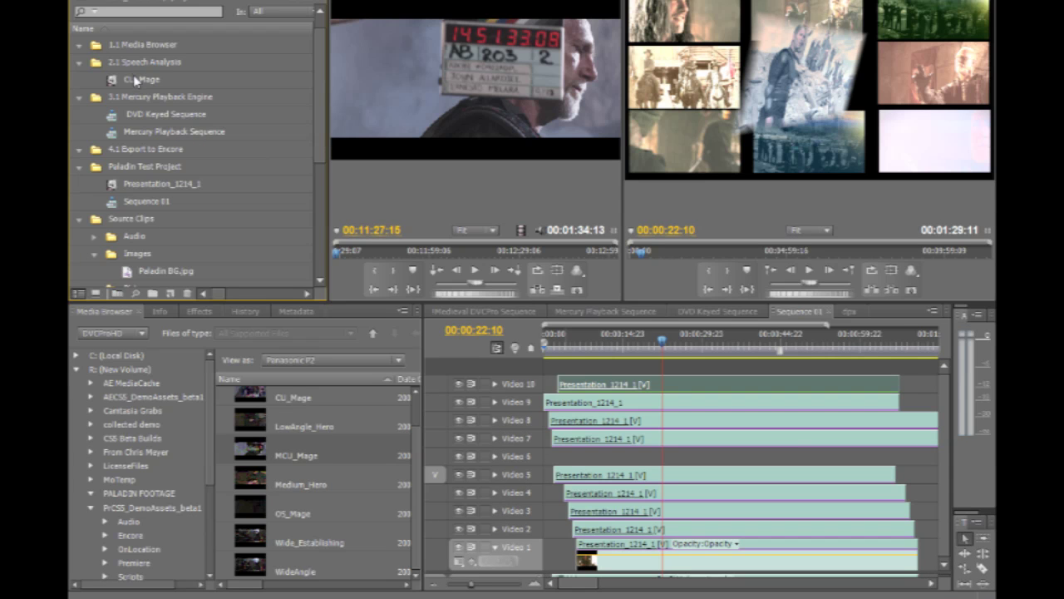
pyautogui.click(133, 79)
pyautogui.doubleClick(113, 83)
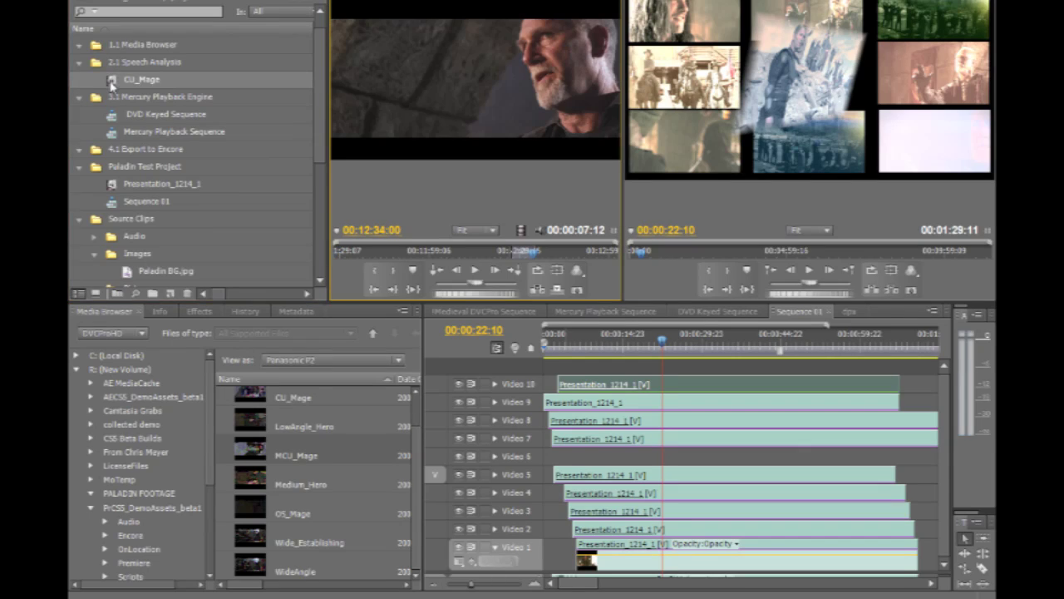
pyautogui.click(295, 312)
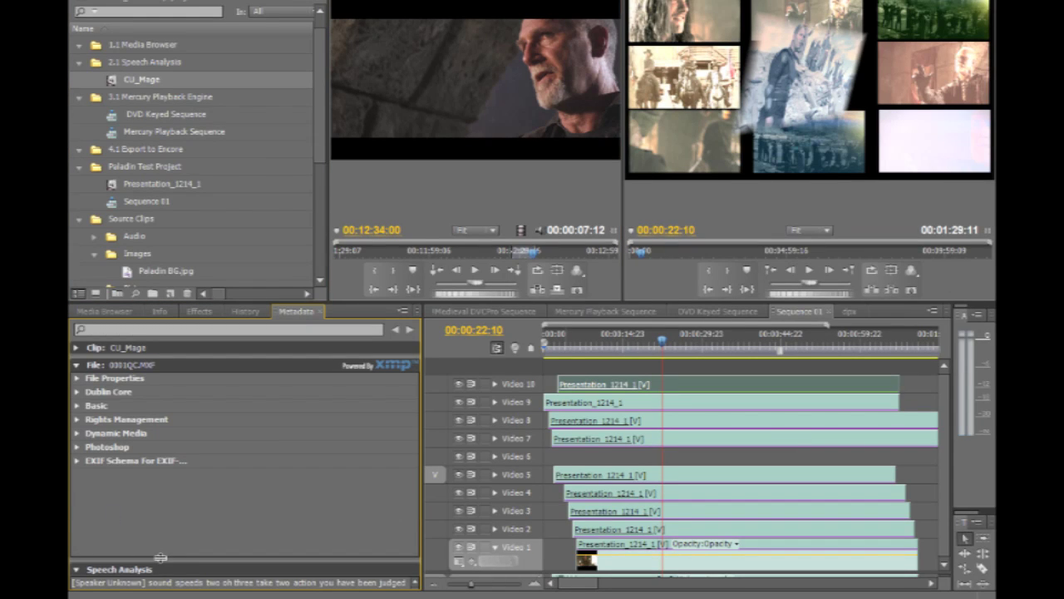
pyautogui.moveTo(160, 557); pyautogui.dragTo(183, 363)
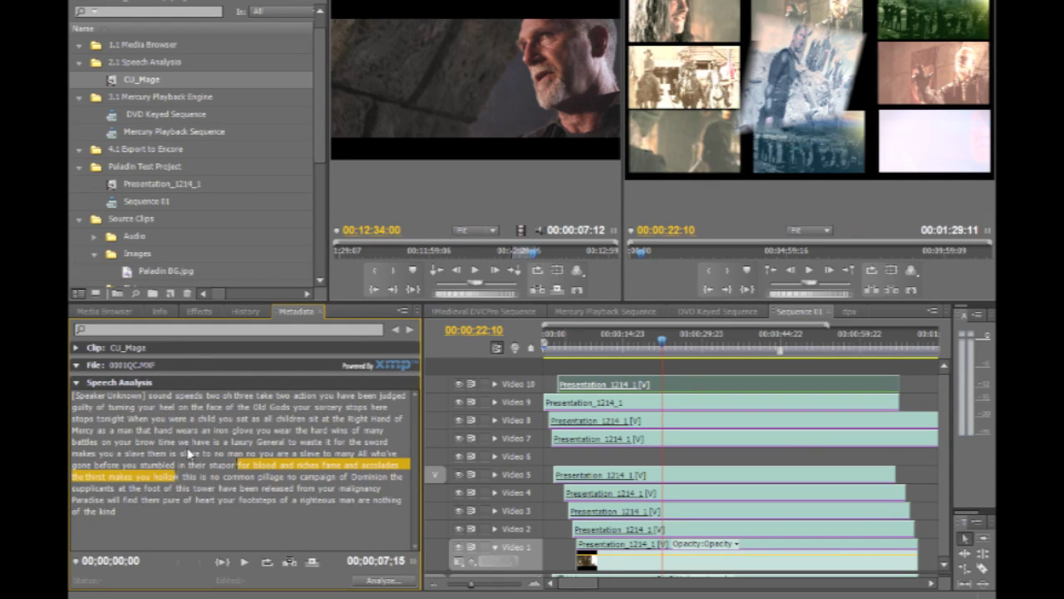
pyautogui.click(221, 432)
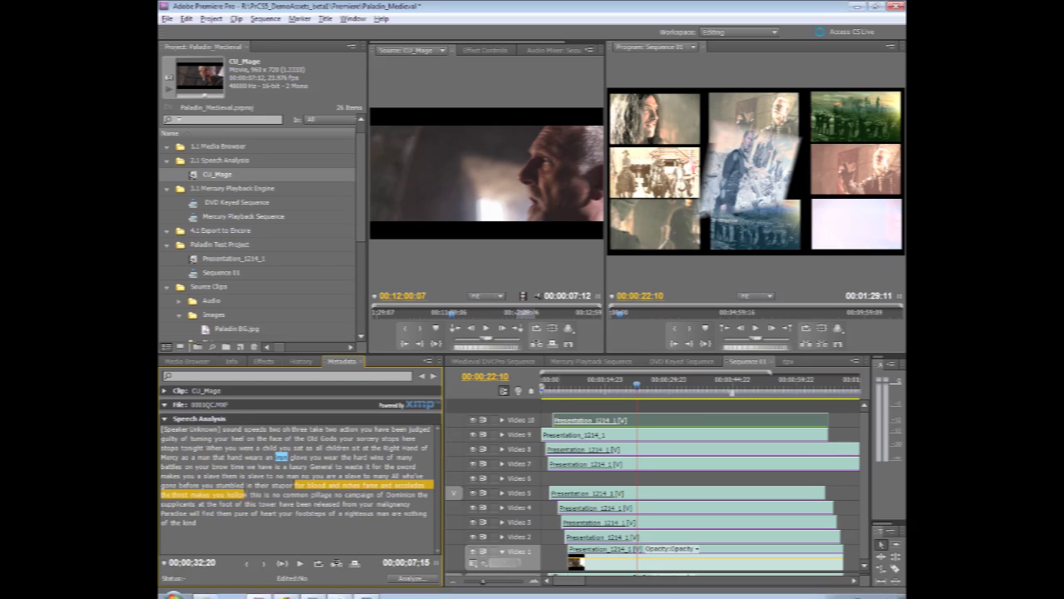
# Bring the Paladin web DVD in Internet Explorer to the front.
pyautogui.moveTo(339, 590)
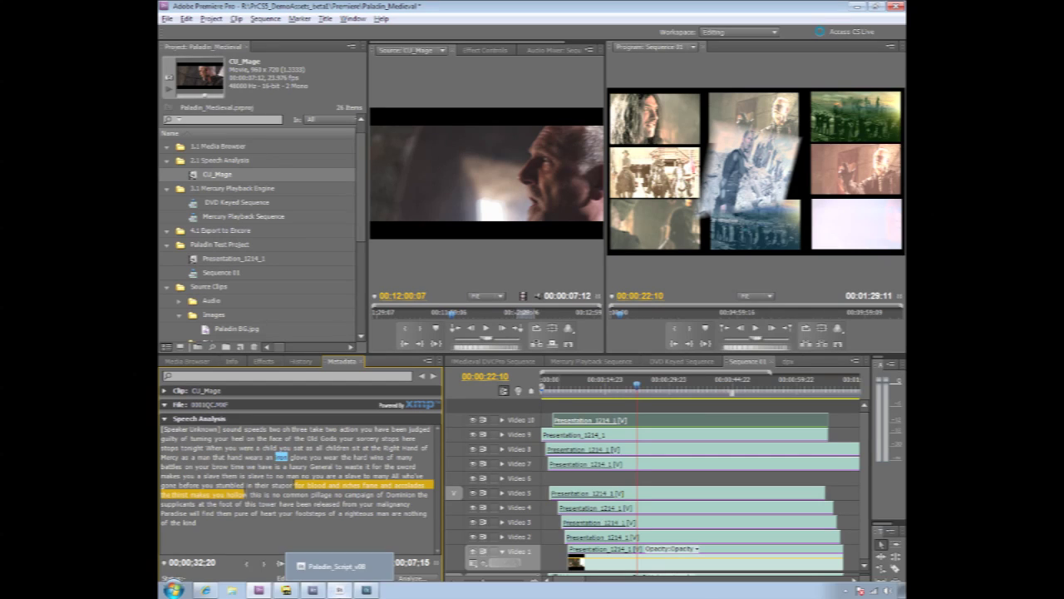
pyautogui.moveTo(206, 590)
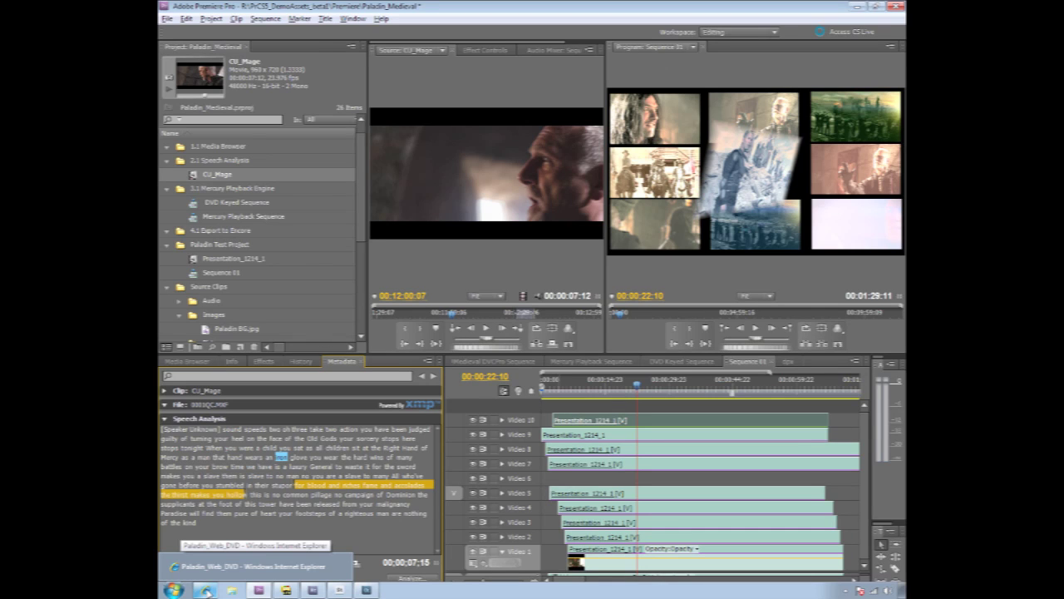
pyautogui.click(250, 566)
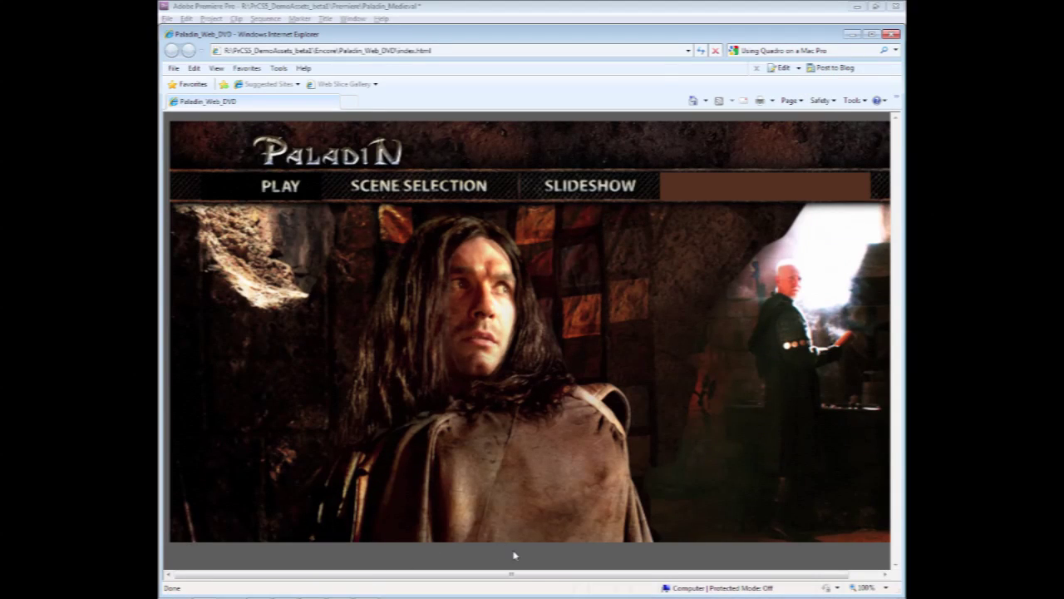
# Search the web DVD for 'child', play the first matching scene, then close the browser.
pyautogui.moveTo(596, 520)
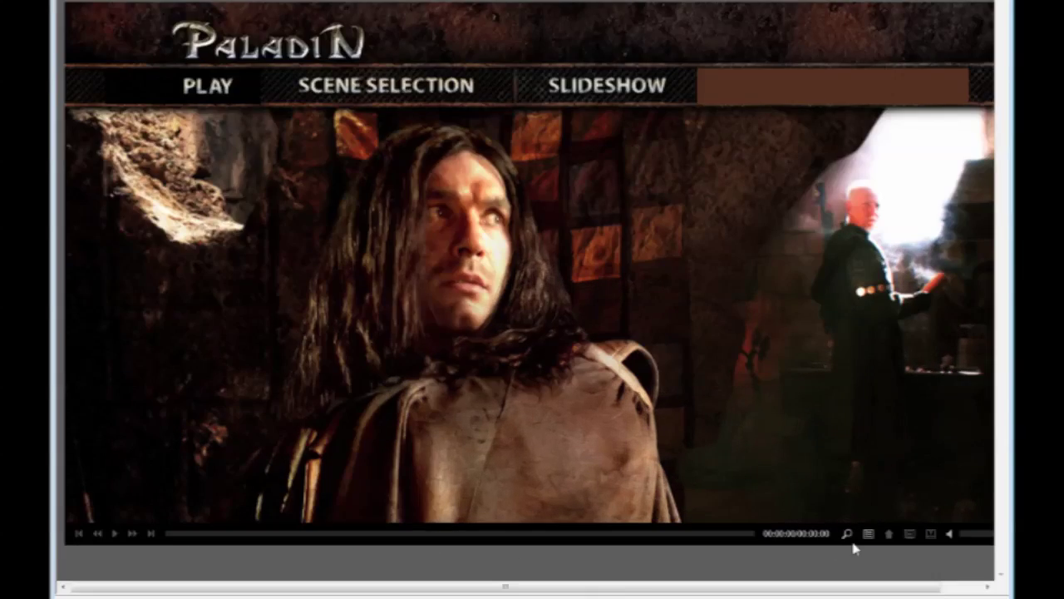
pyautogui.click(776, 533)
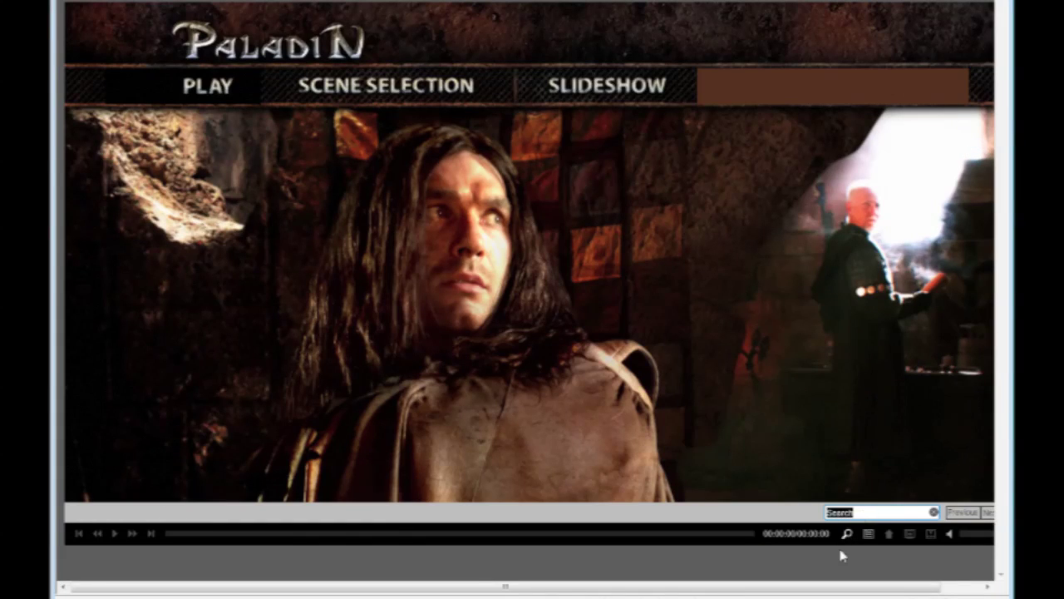
pyautogui.write('child')
pyautogui.press('Return')
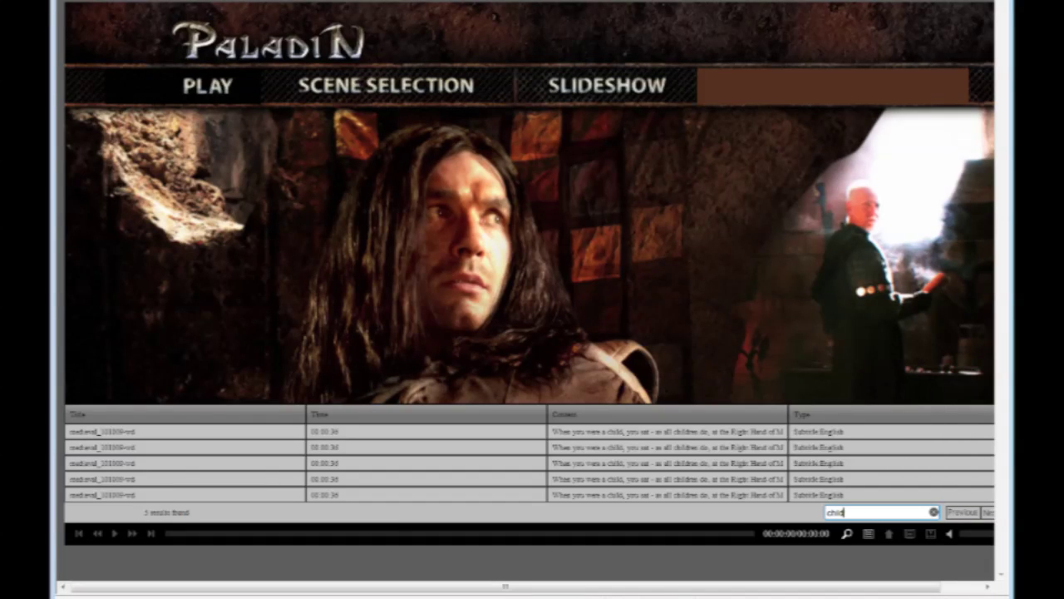
pyautogui.click(597, 438)
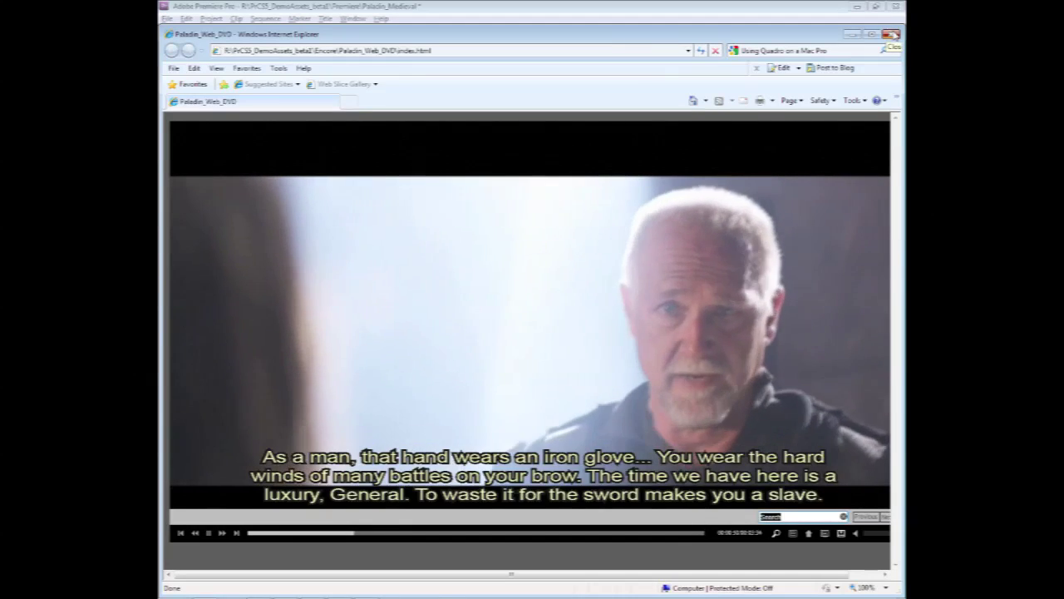
pyautogui.click(891, 34)
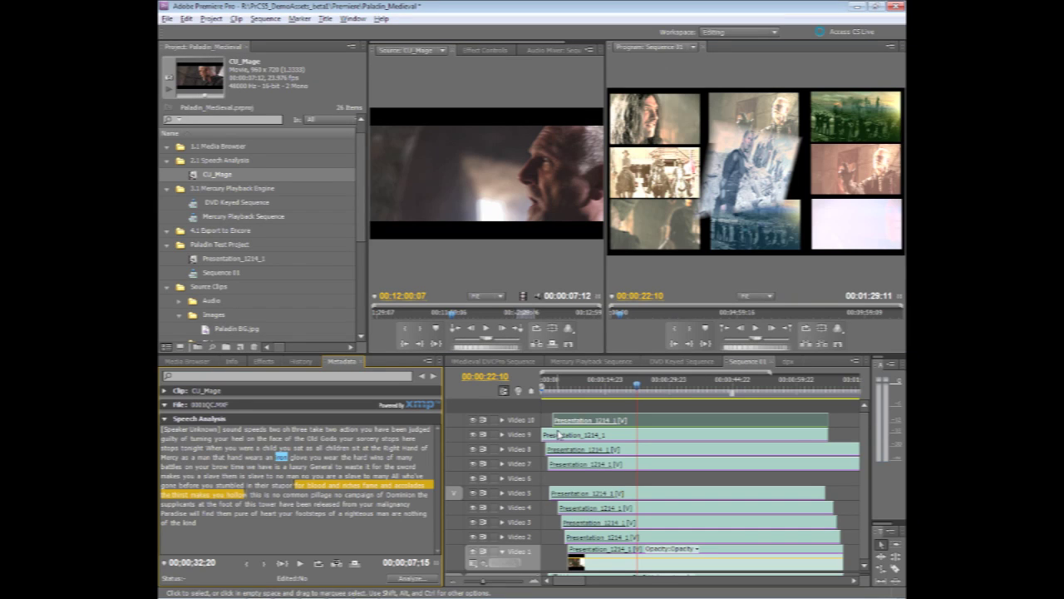